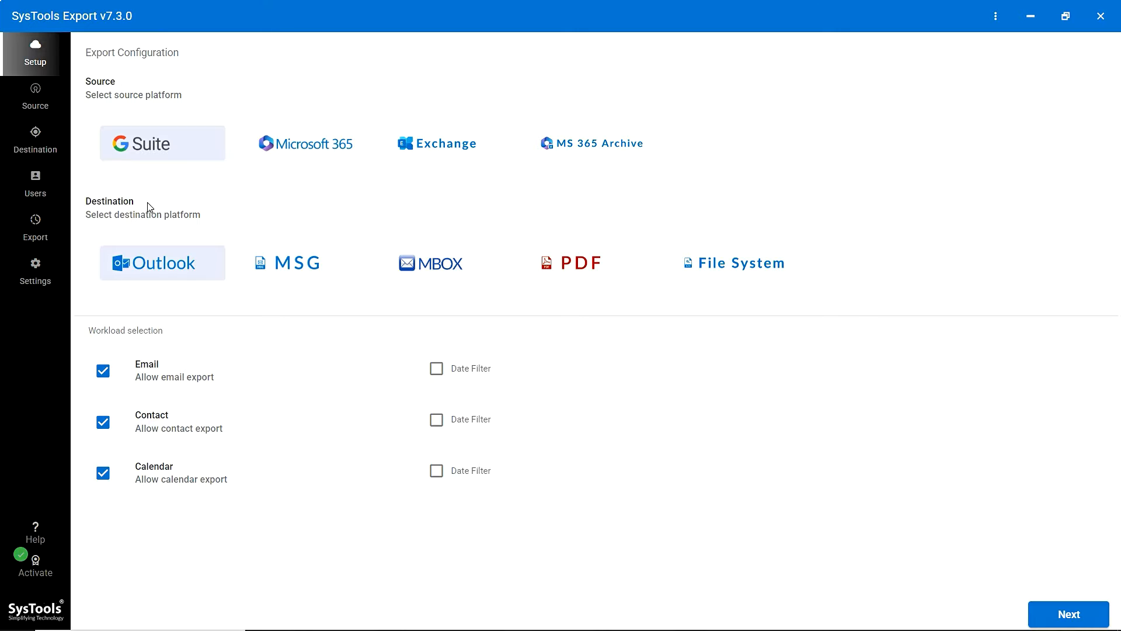
click(336, 259)
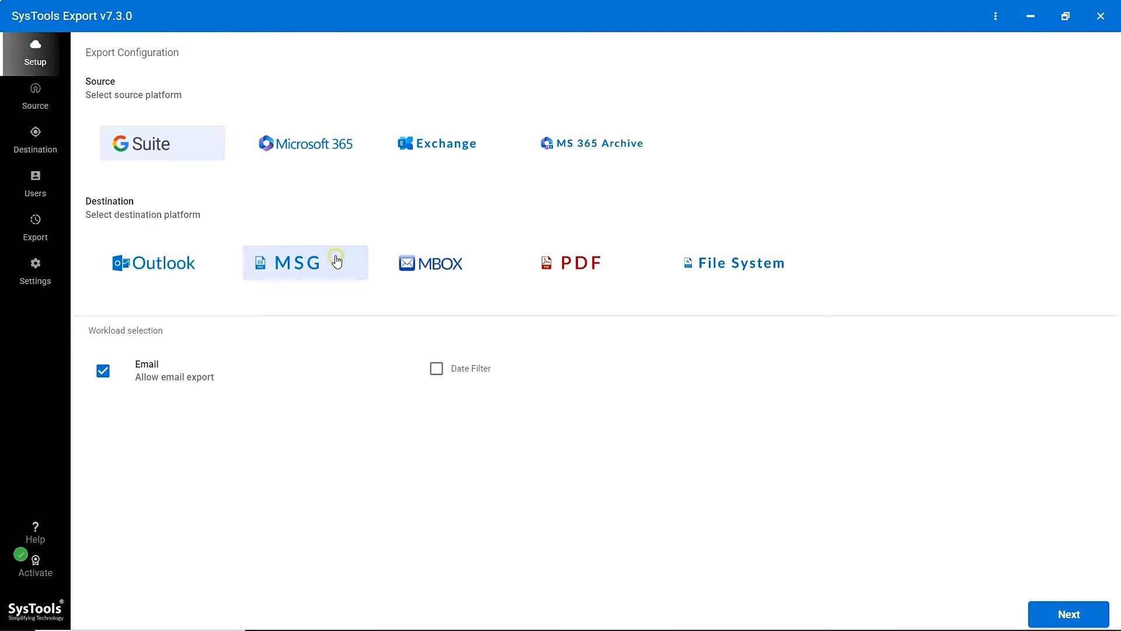
click(452, 264)
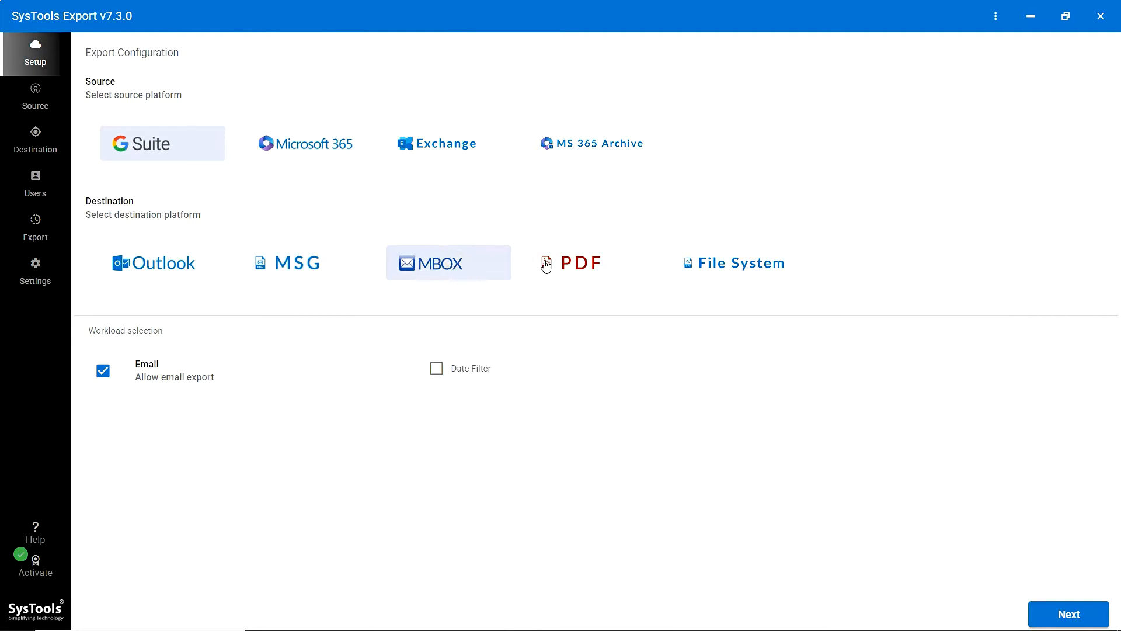
click(619, 260)
click(789, 258)
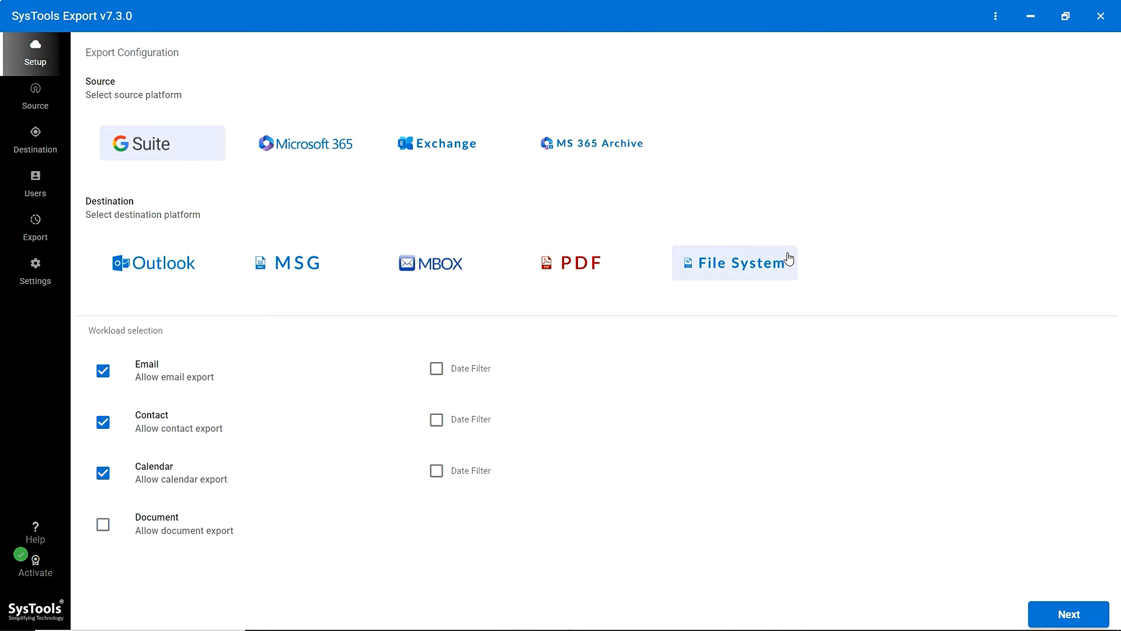
Choose MBOX as the destination, leave the email date filter off, and continue to the source settings
click(461, 255)
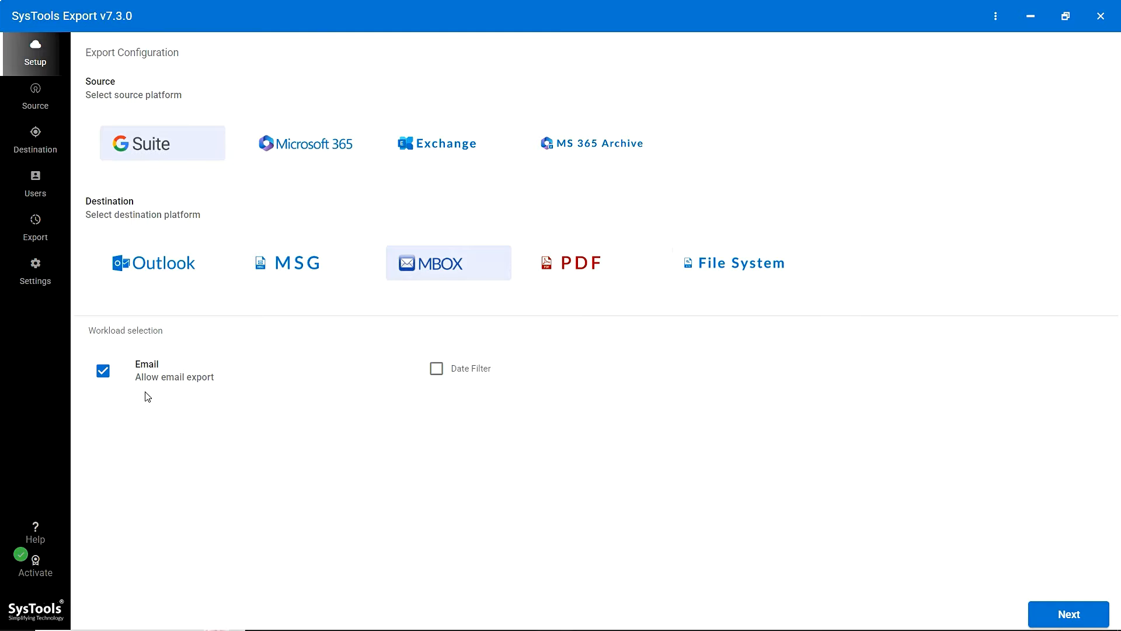
click(430, 377)
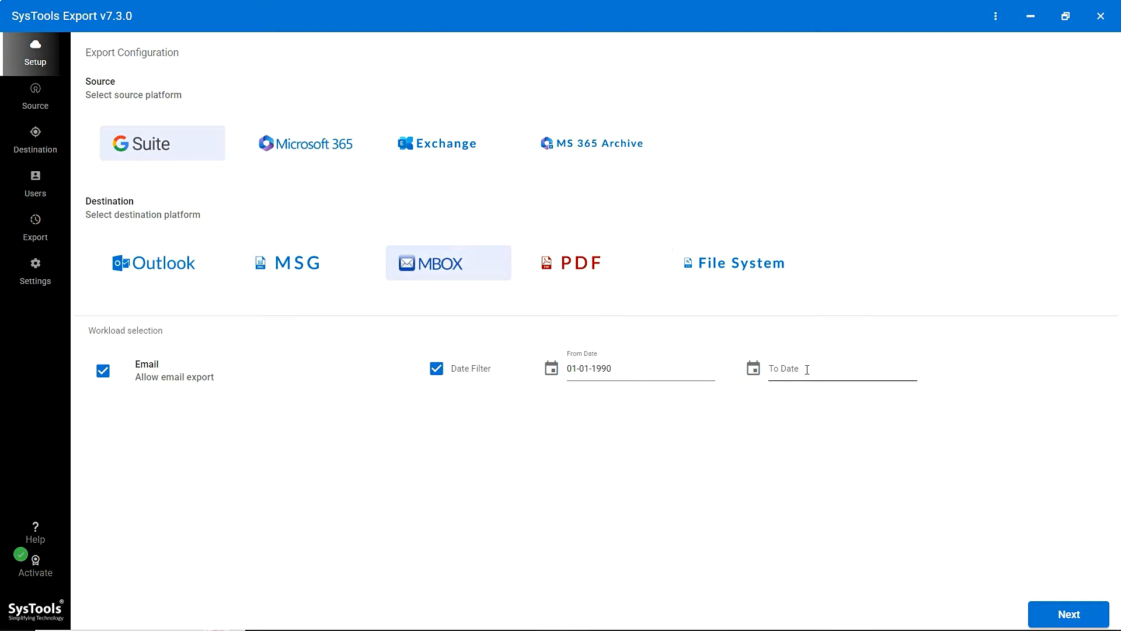
click(436, 371)
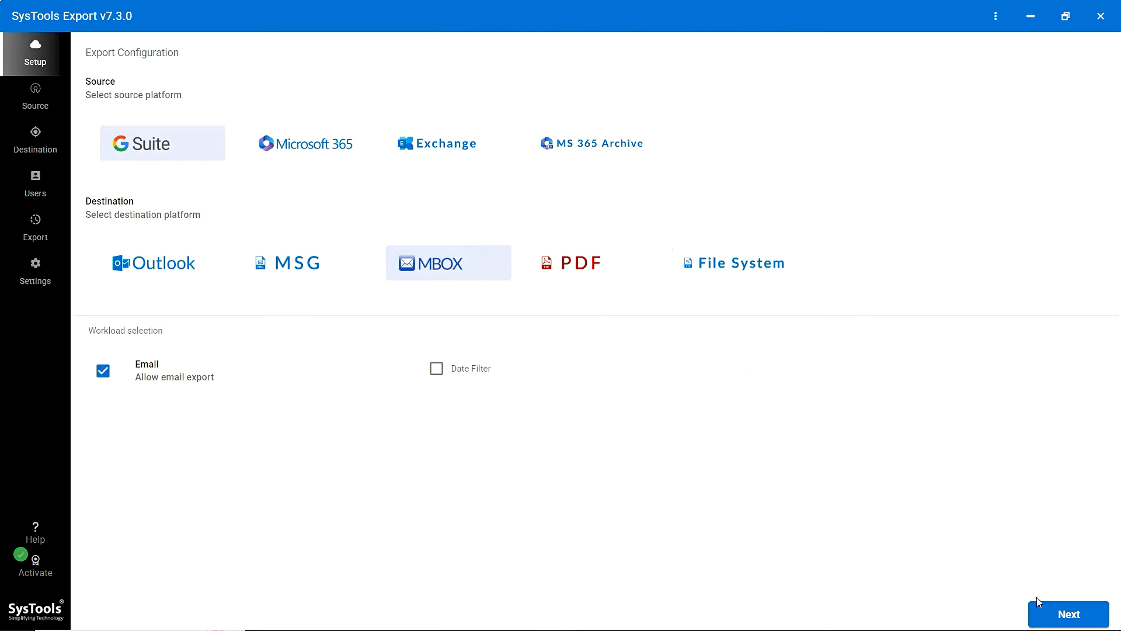
click(1058, 616)
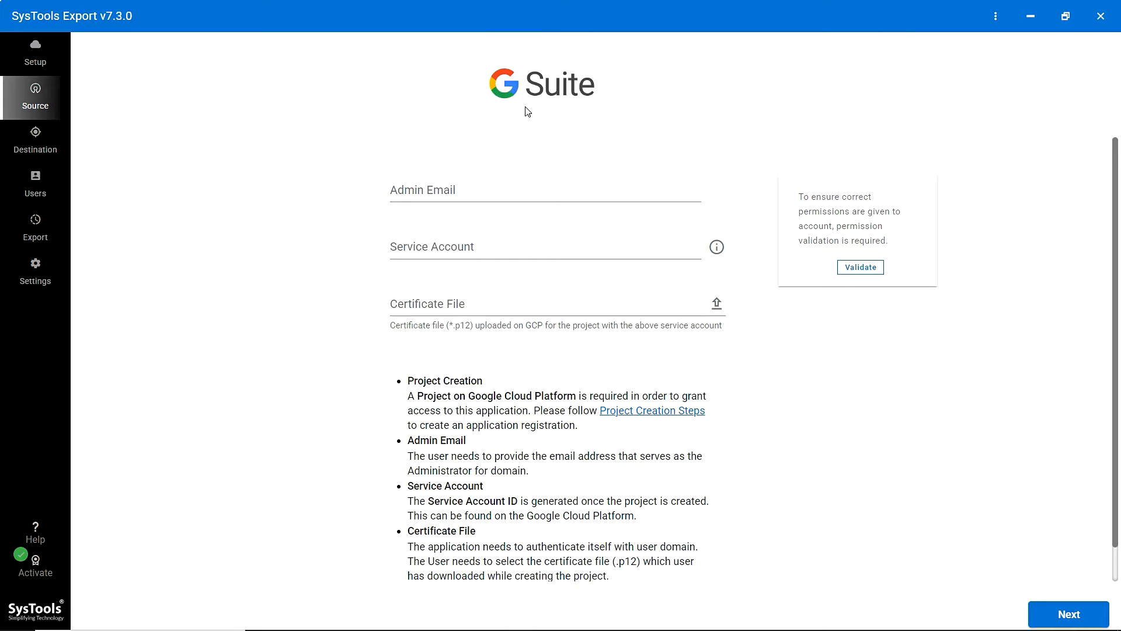
Enter the domain administrator's email and the service account ID for the G Suite source
click(467, 187)
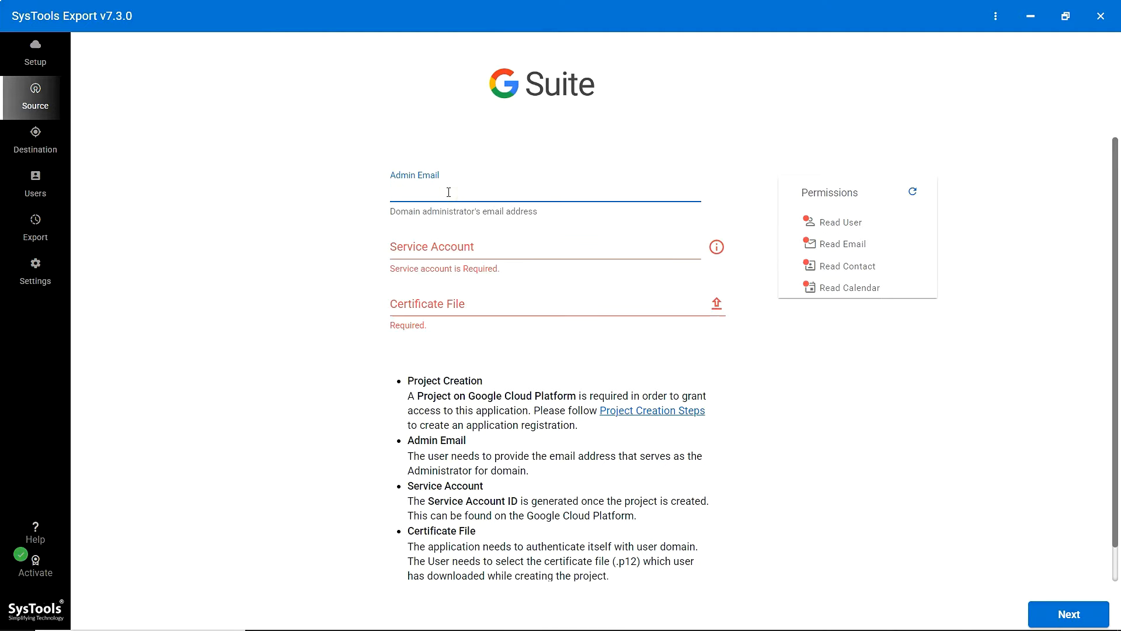
key(ctrl+v)
click(472, 251)
key(ctrl+v)
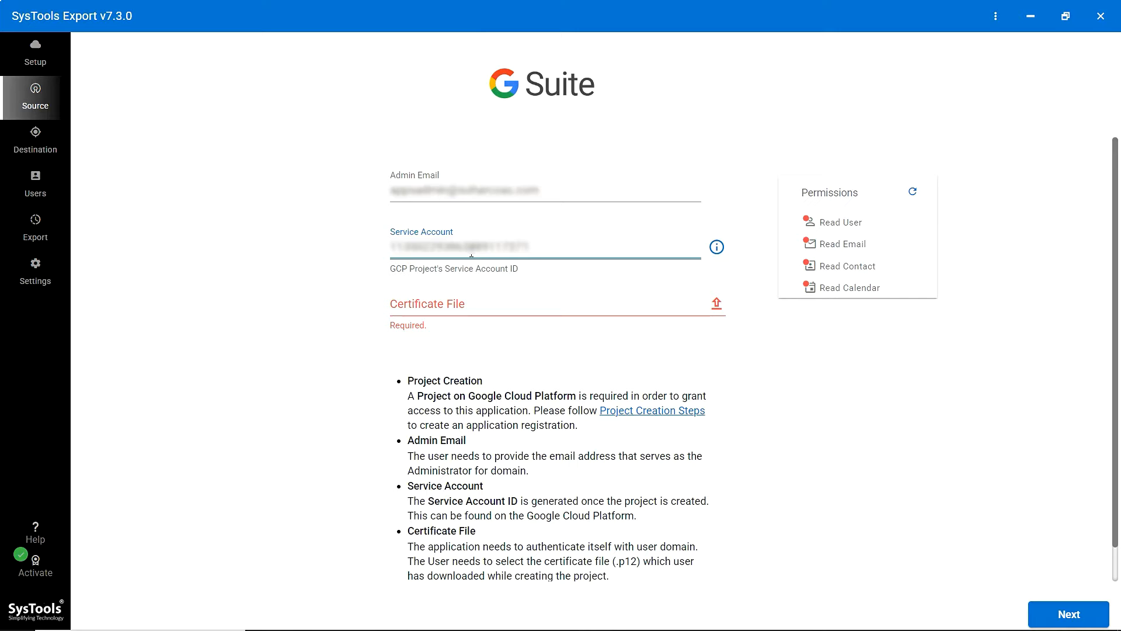
Load SoharcoasAsDestination-d0d26963b67f.p12 as the certificate file and validate the source permissions before continuing to the destination settings
click(481, 309)
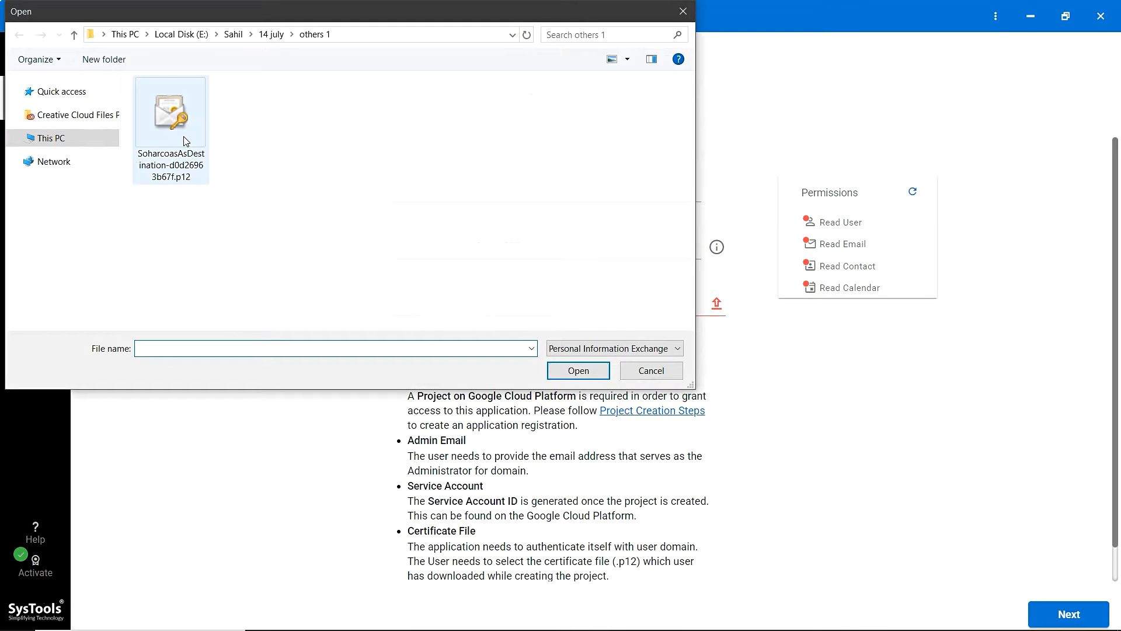
click(185, 141)
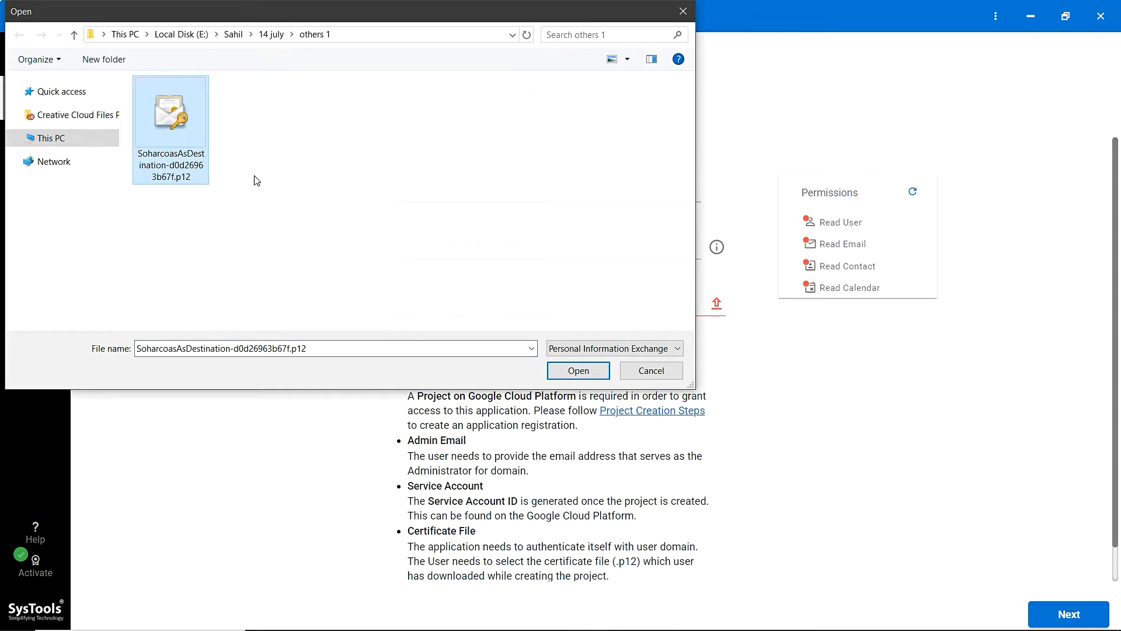
click(586, 374)
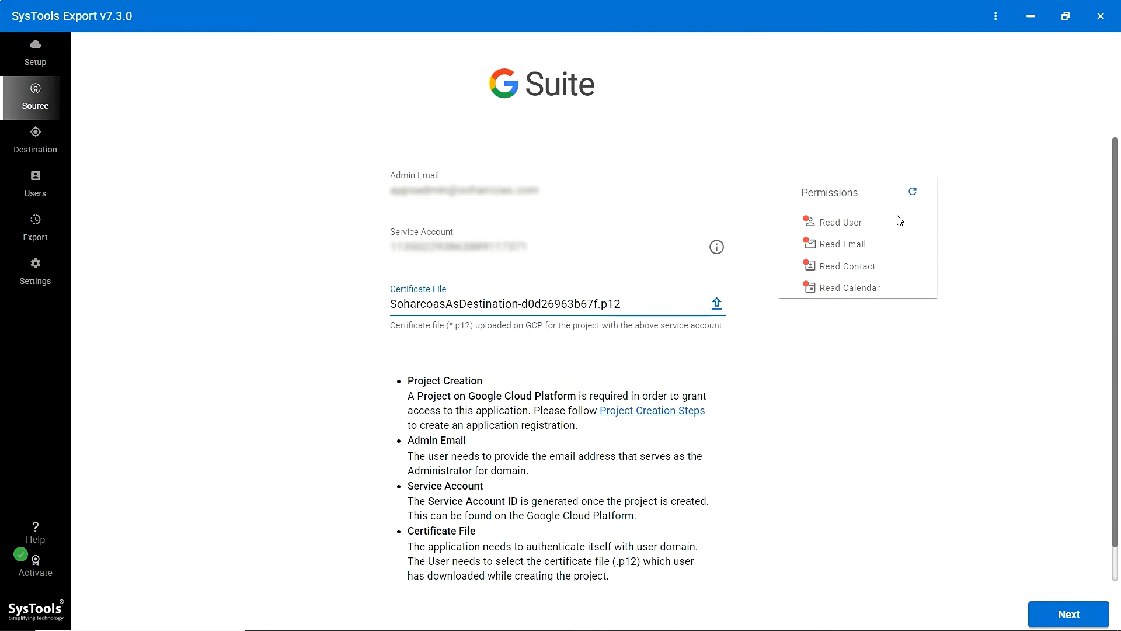
click(912, 193)
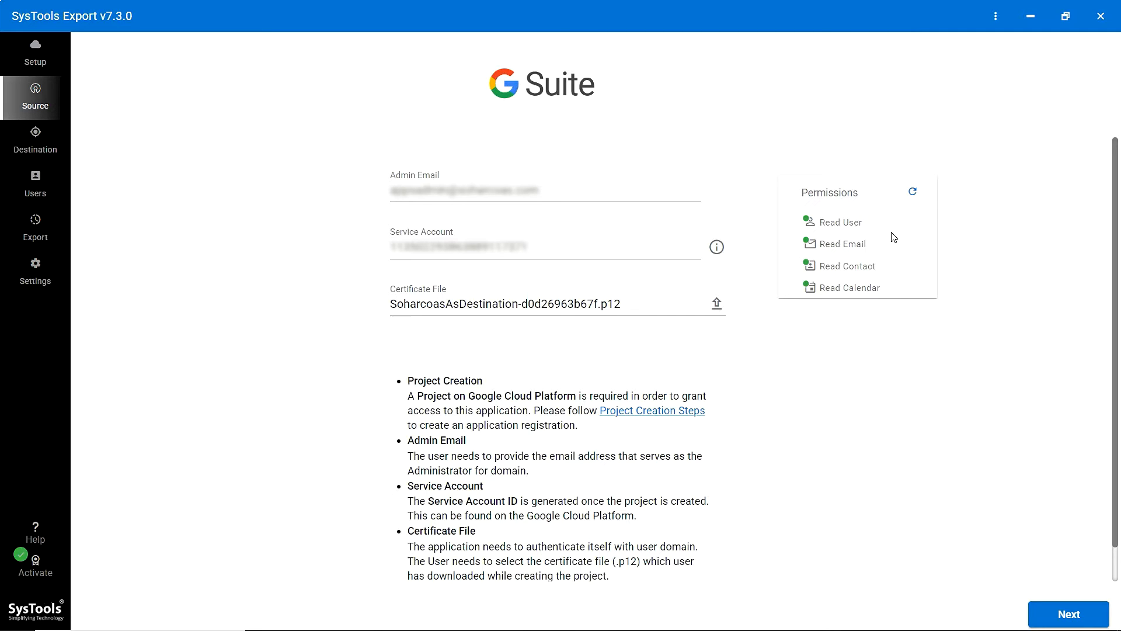
click(1068, 614)
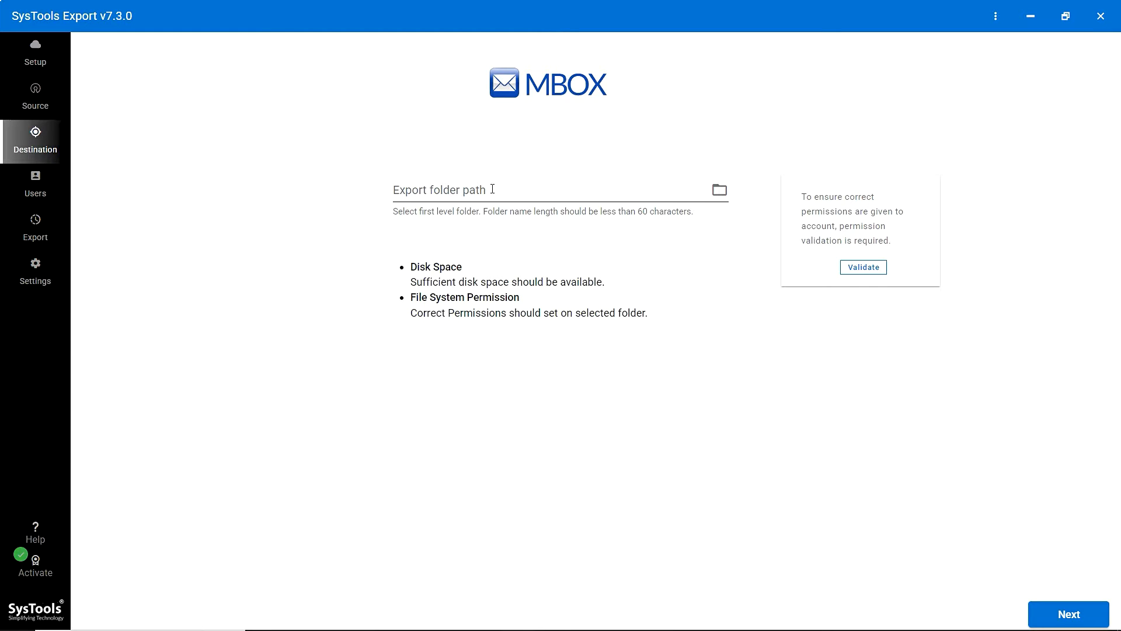
Set the MBOX export folder path to E:\File and validate the destination permissions before continuing to the users page
click(720, 190)
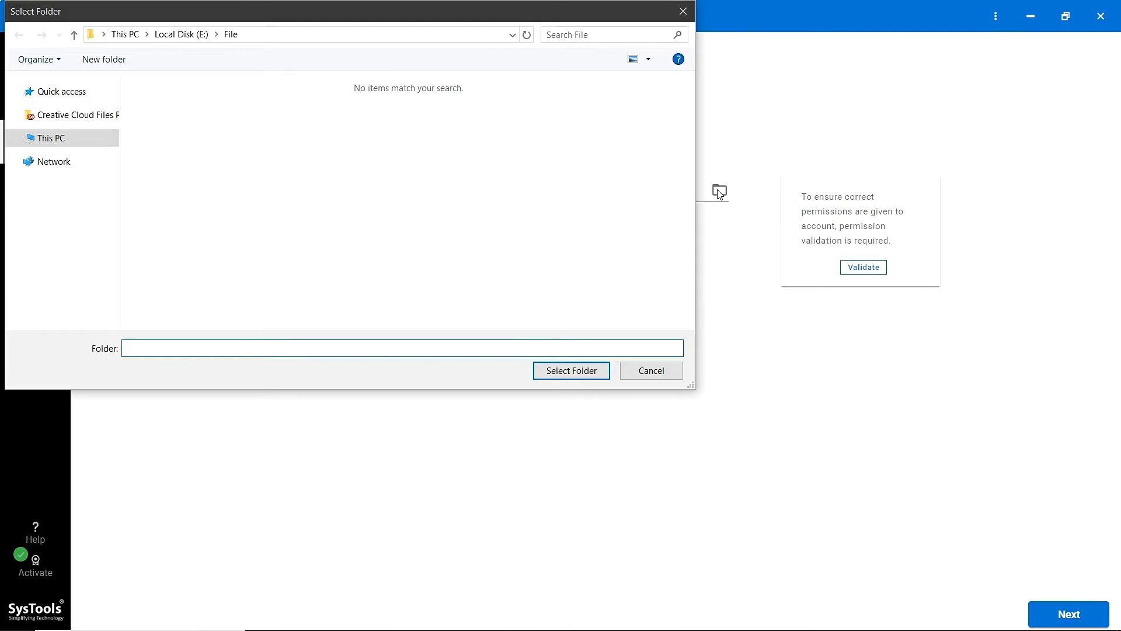
click(575, 372)
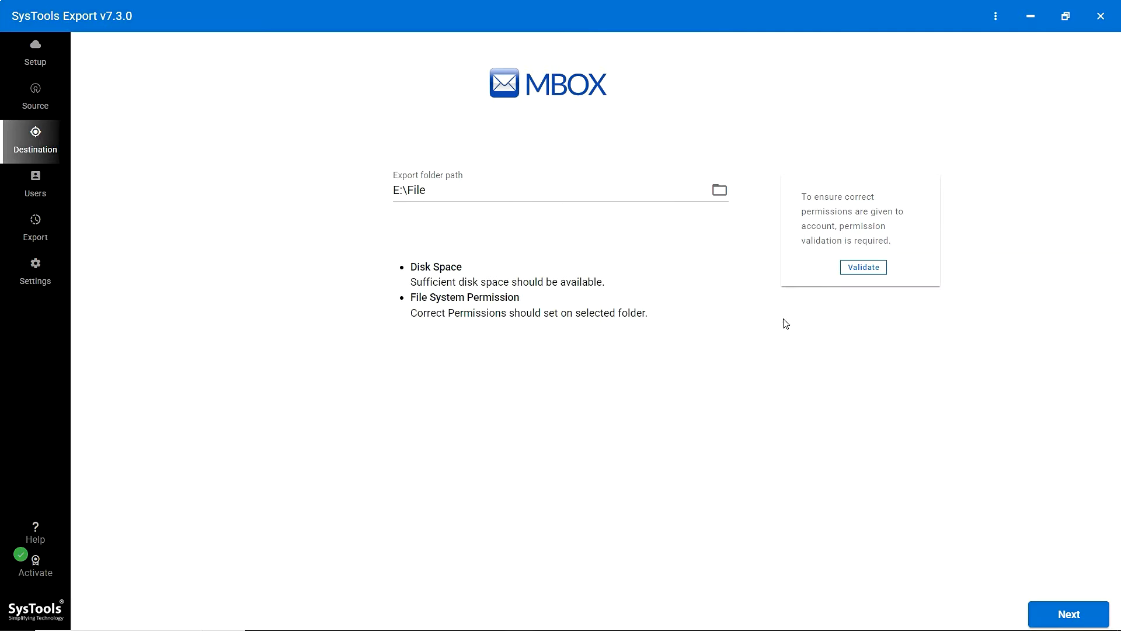
click(862, 269)
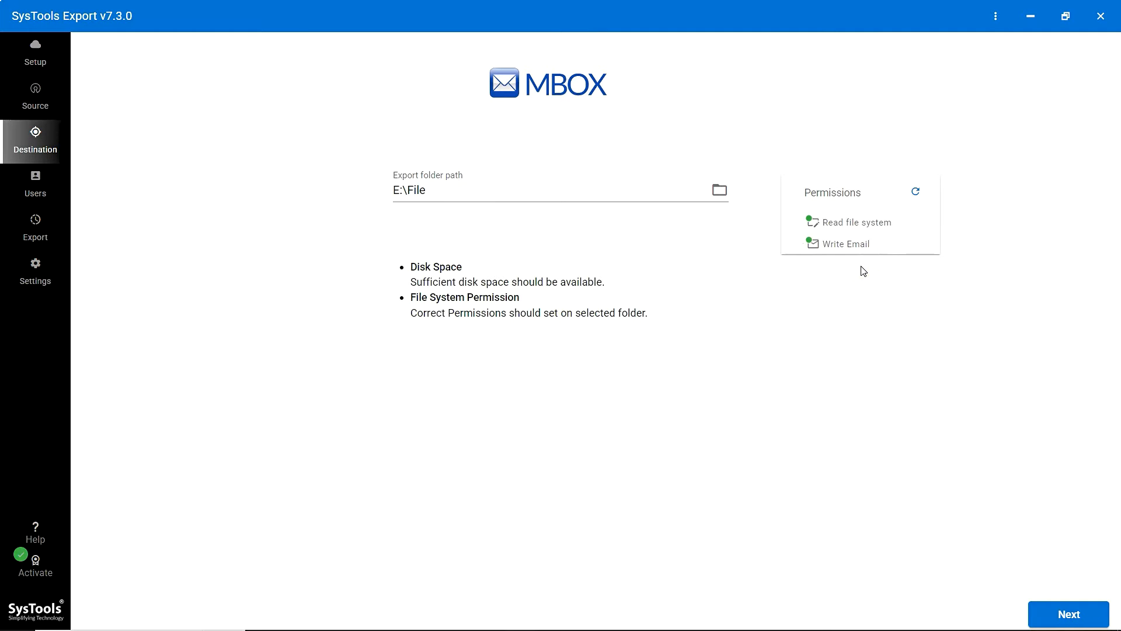
click(1086, 614)
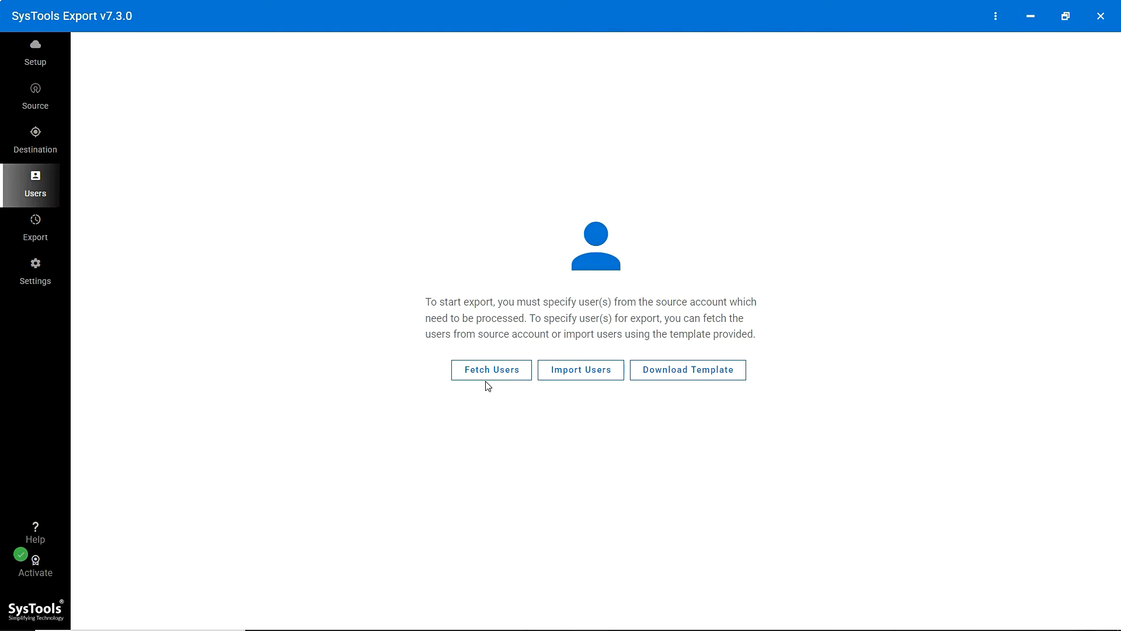
Download the user template as ExportUserMappingSample.csv into E:\Files and open it in Excel
click(679, 375)
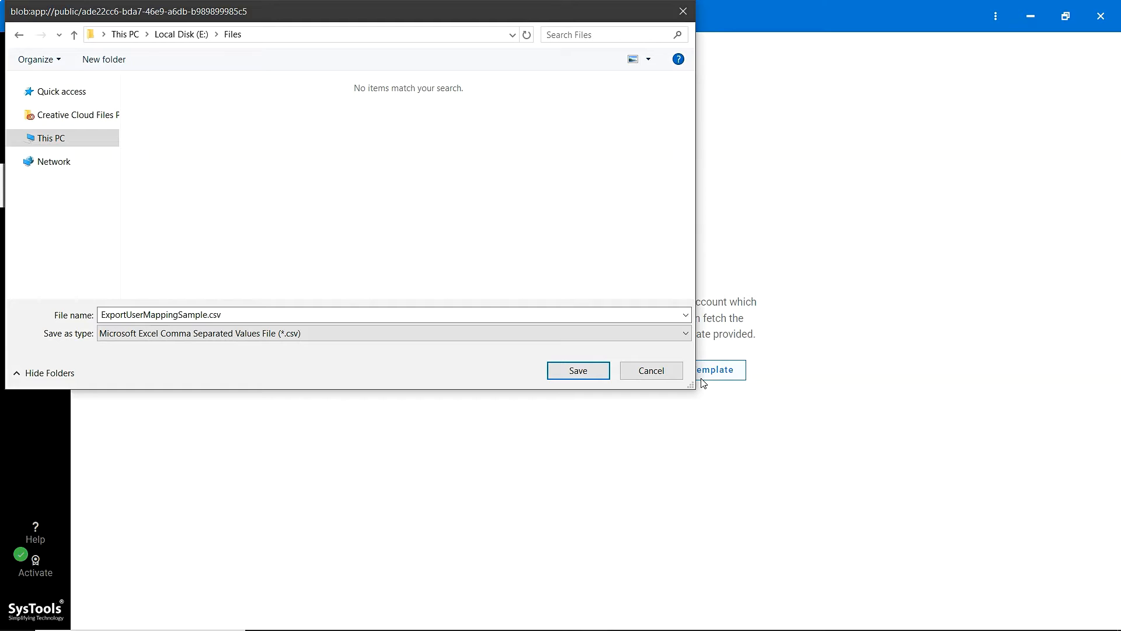
click(579, 370)
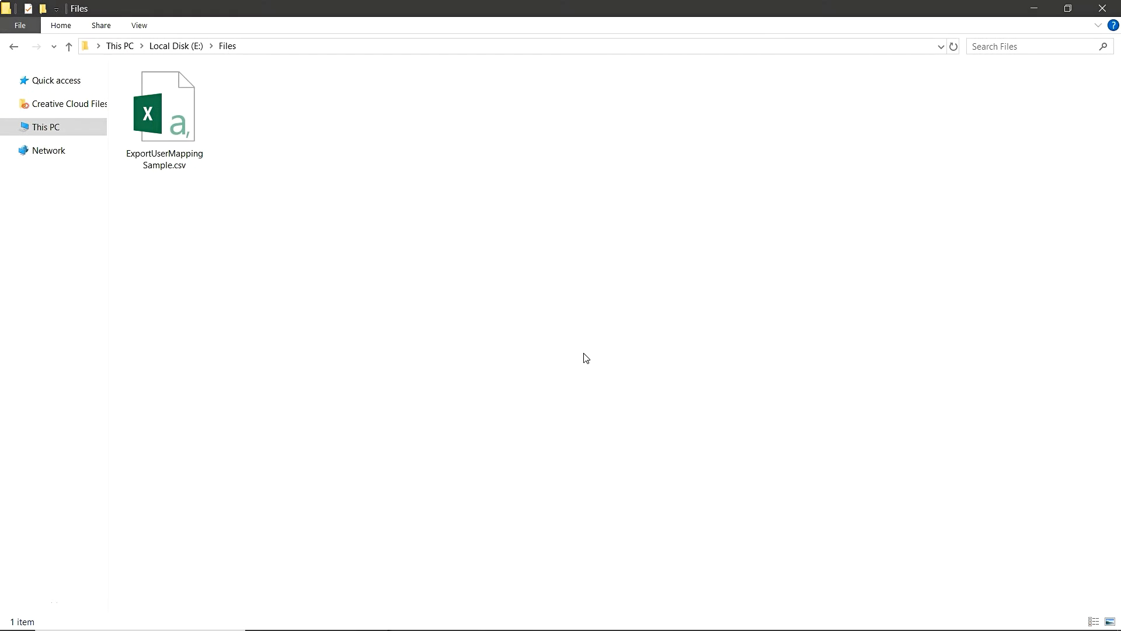
double_click(194, 128)
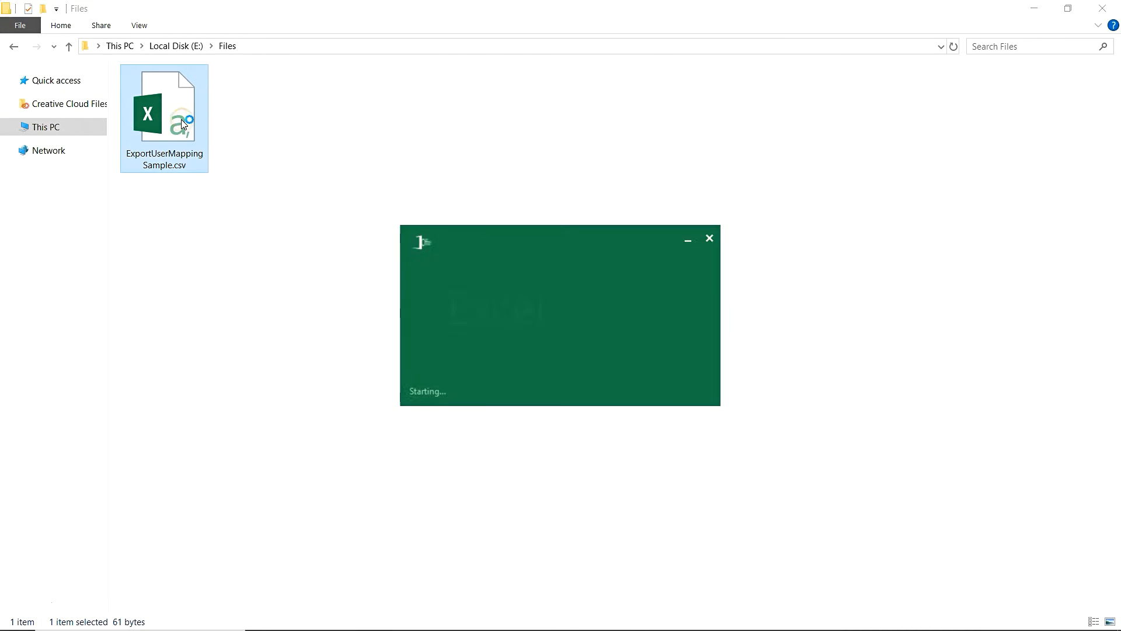
scroll(212, 294, up, 5)
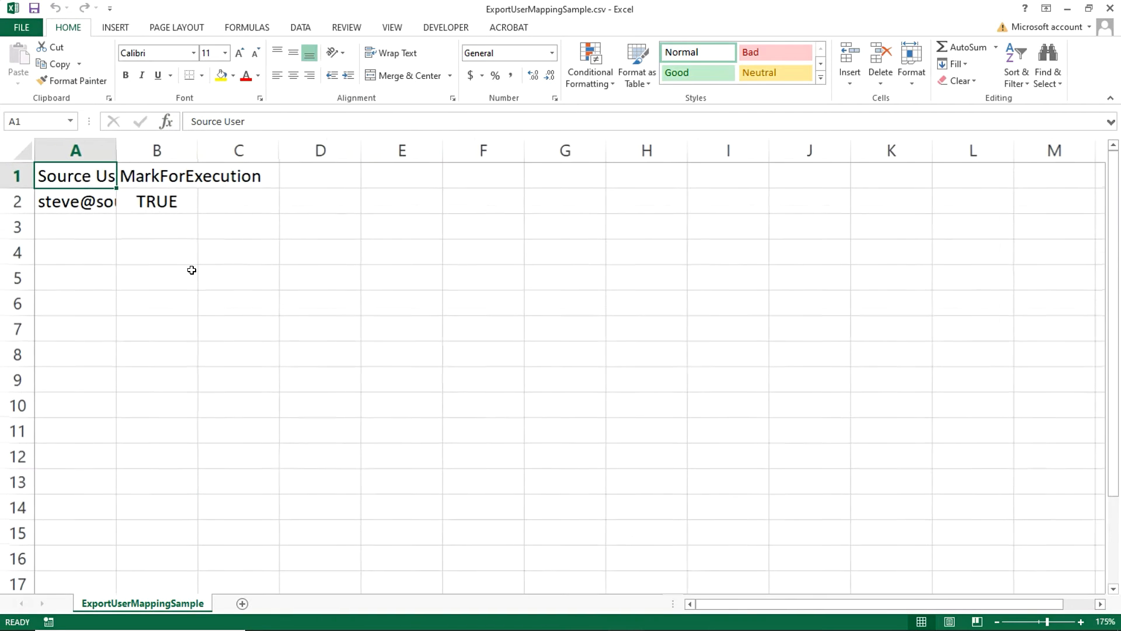
Fit column A to its contents and examine the template's Source User and MarkForExecution columns
double_click(117, 151)
click(119, 151)
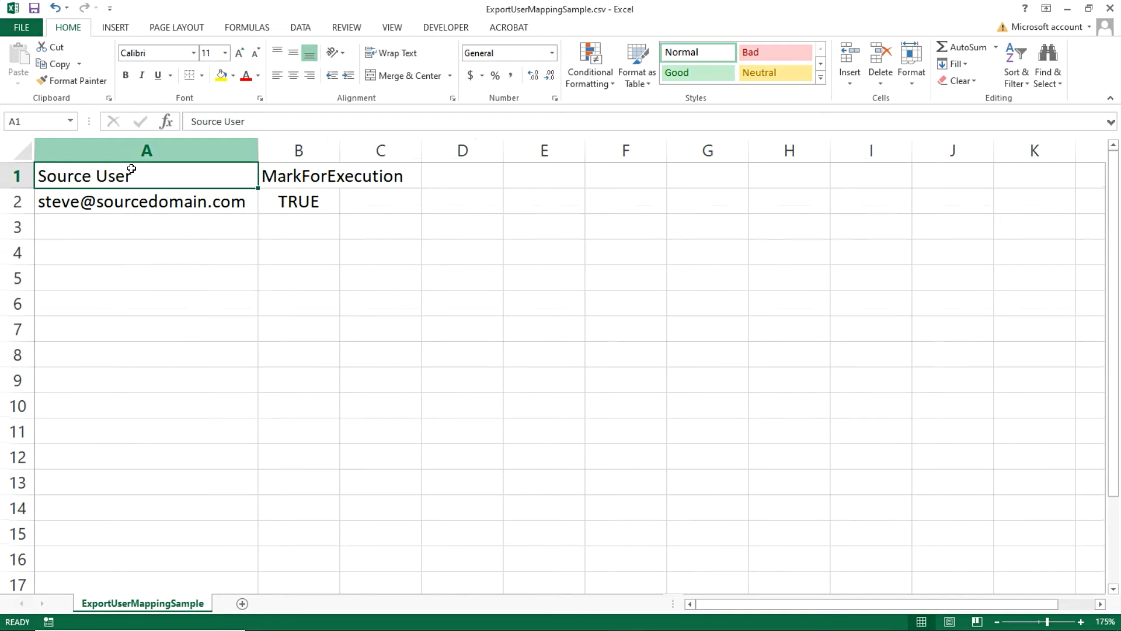
click(131, 169)
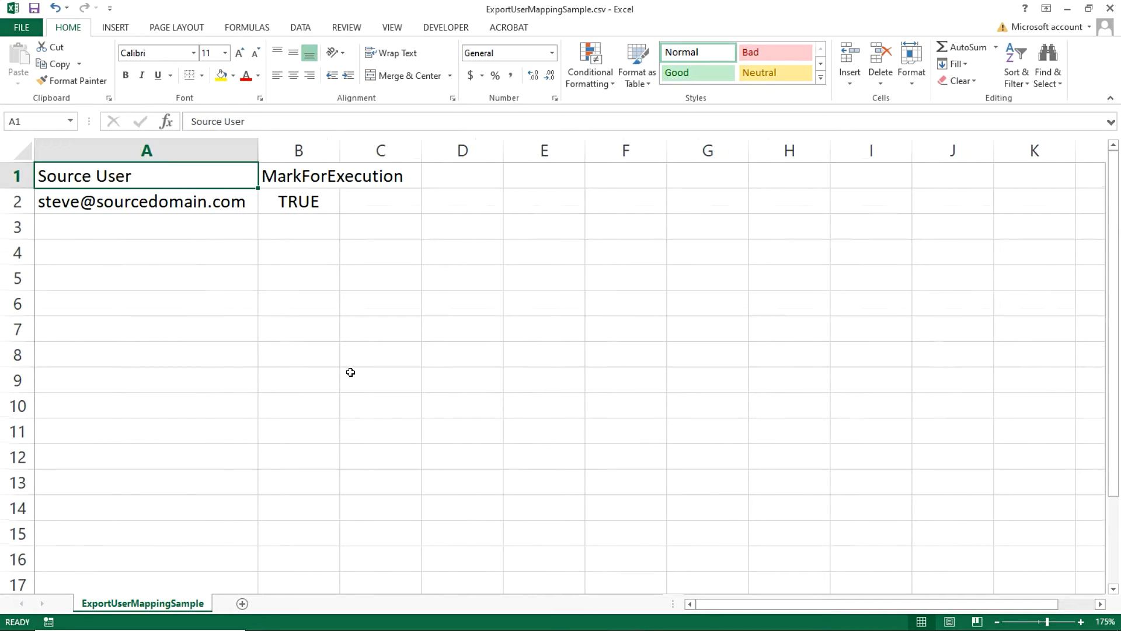
click(294, 216)
click(285, 253)
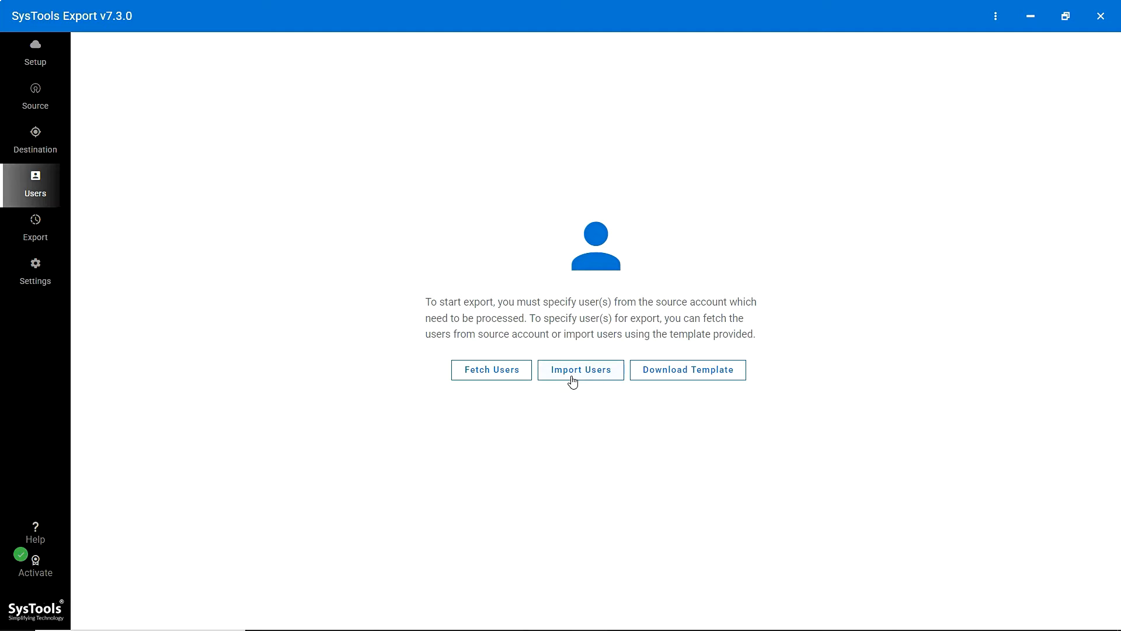
Switch back to SysTools Export and fetch the users from the configured source account
click(485, 373)
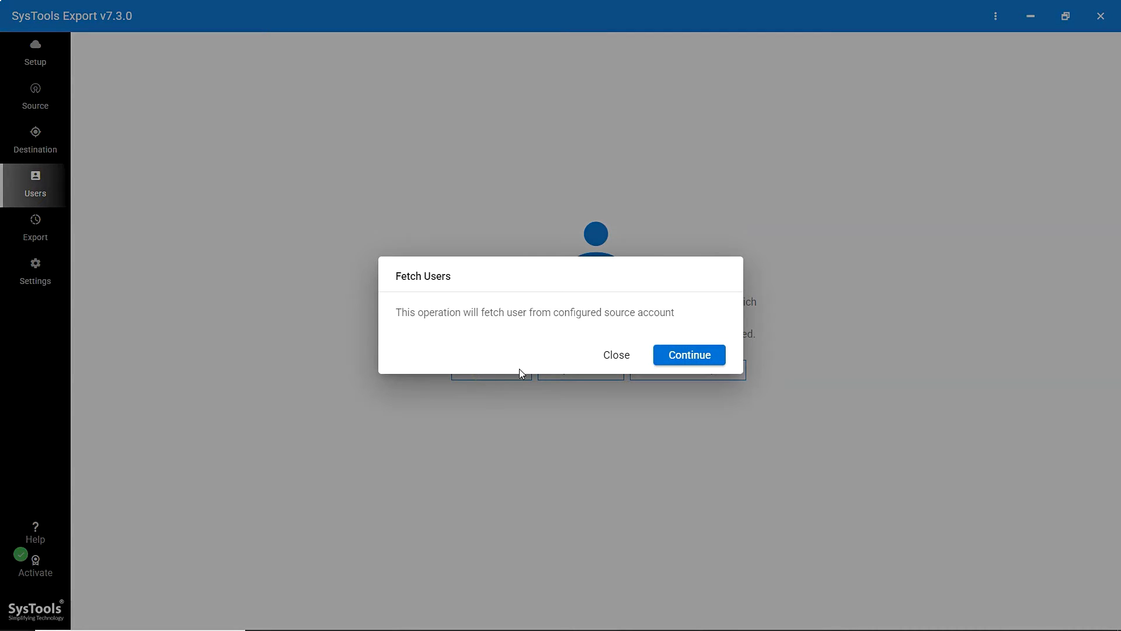
click(682, 355)
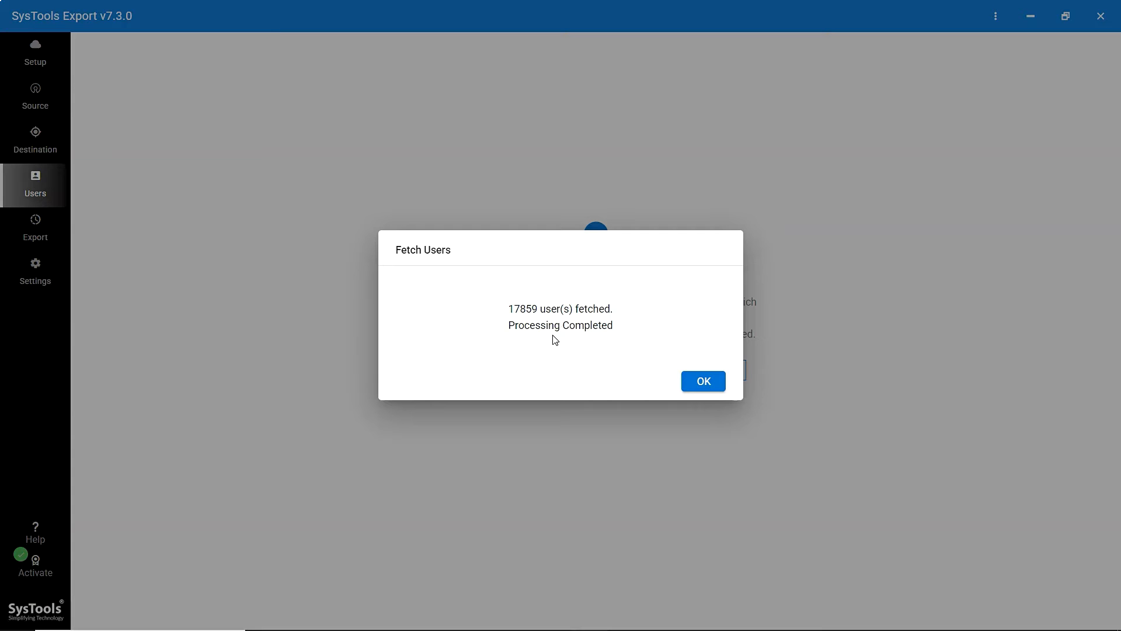
click(704, 381)
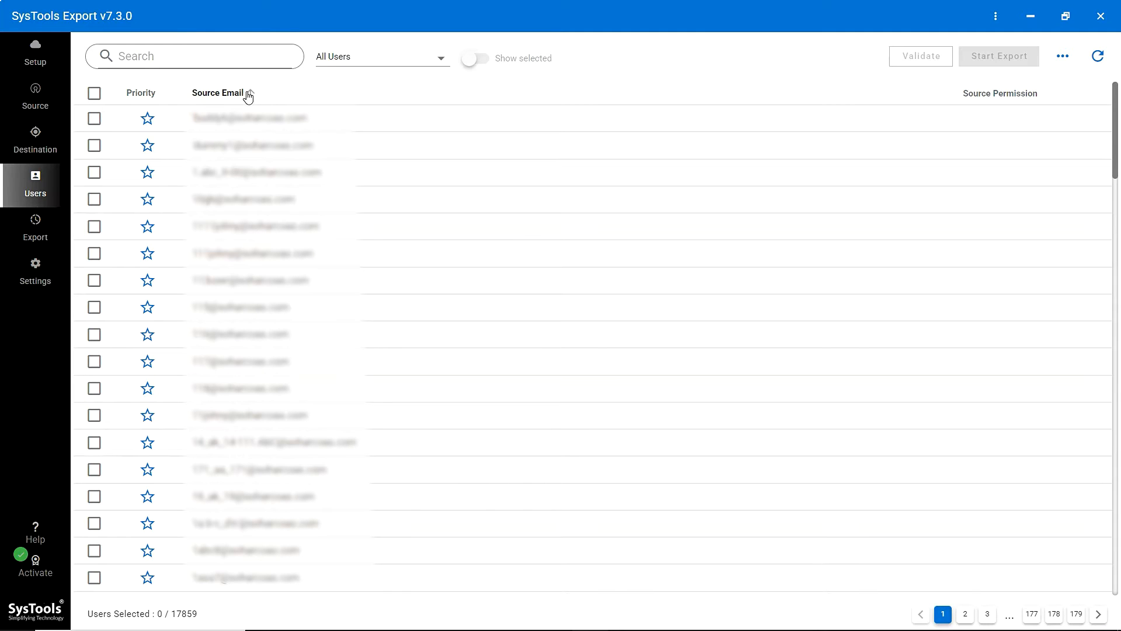
Select the first two users in the list for export and mark both as priority
click(94, 119)
click(95, 146)
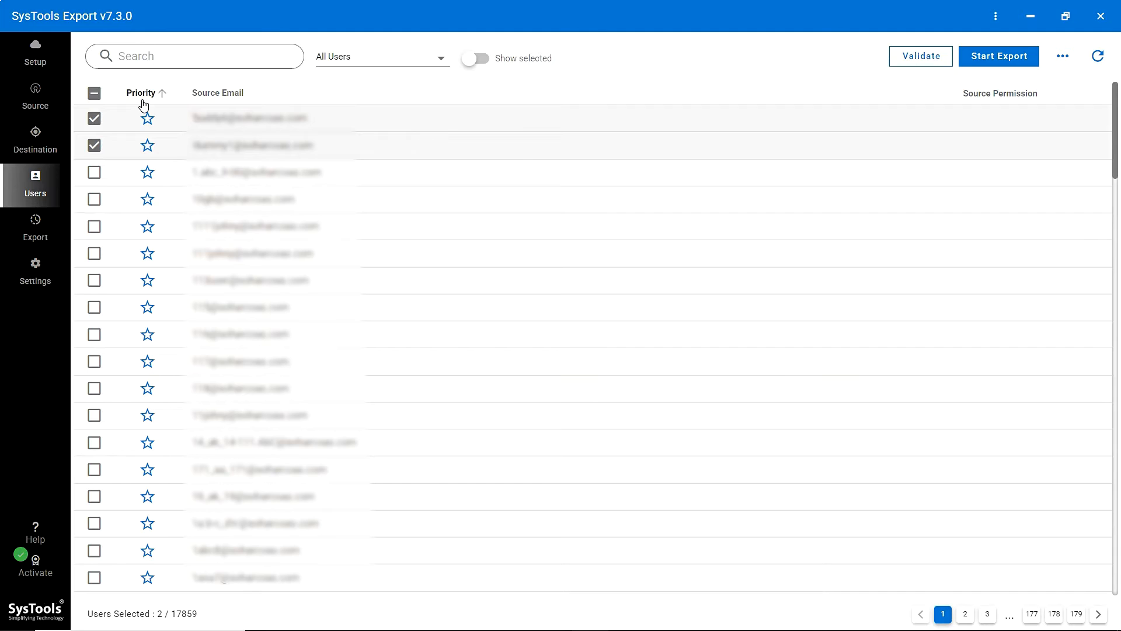
click(147, 119)
click(148, 145)
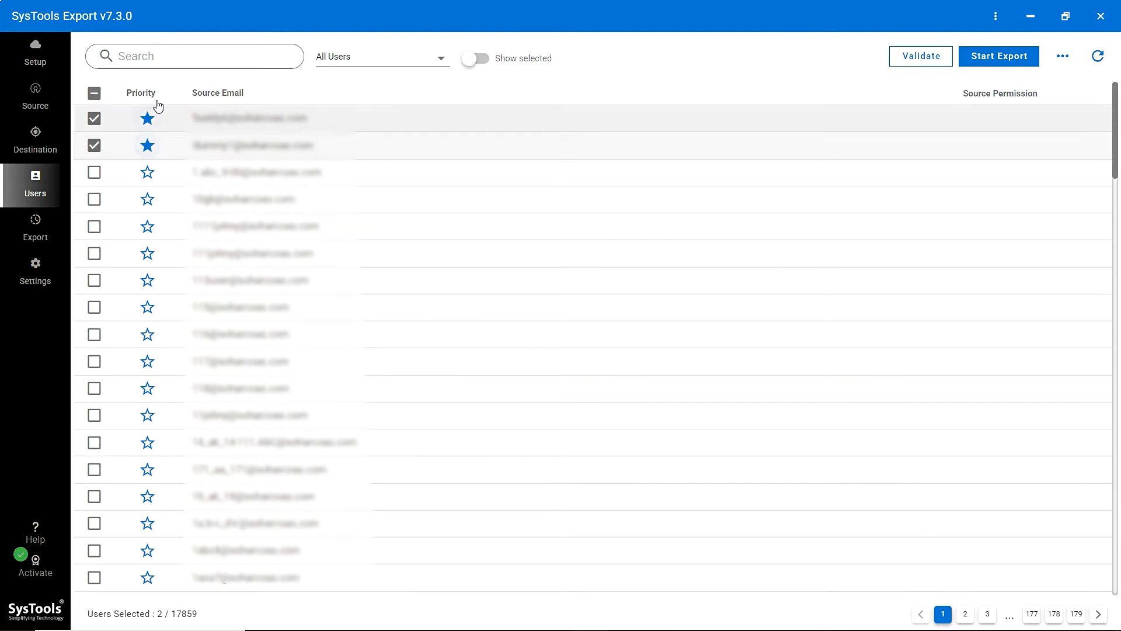
Search the user list for a specific user's email address and select the matching user for export
click(157, 56)
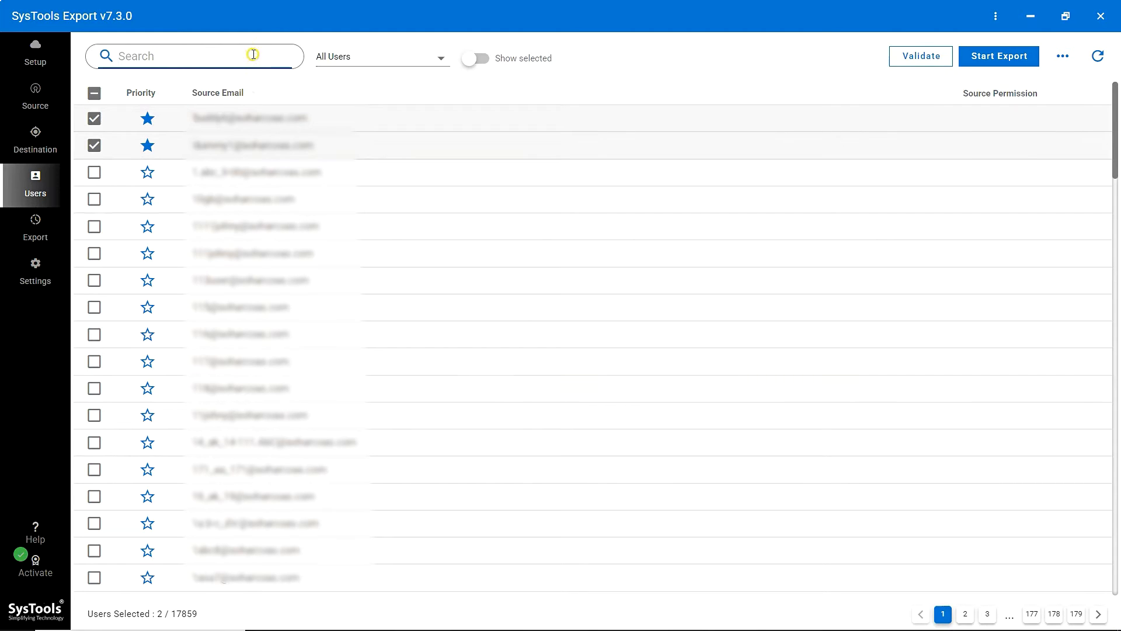
key(ctrl+v)
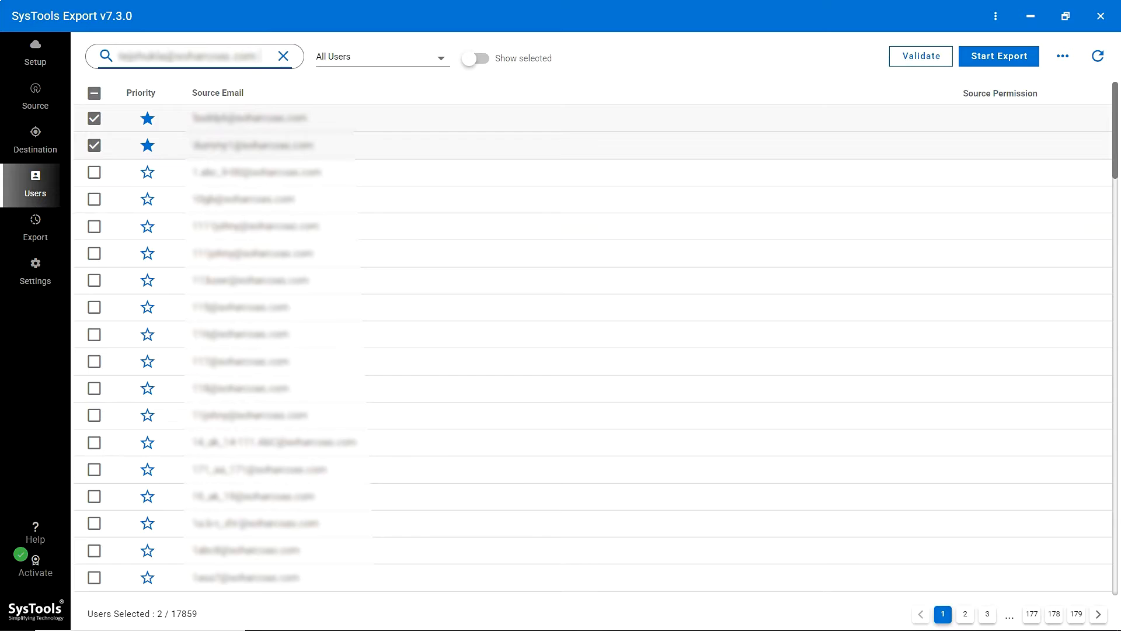
key(Return)
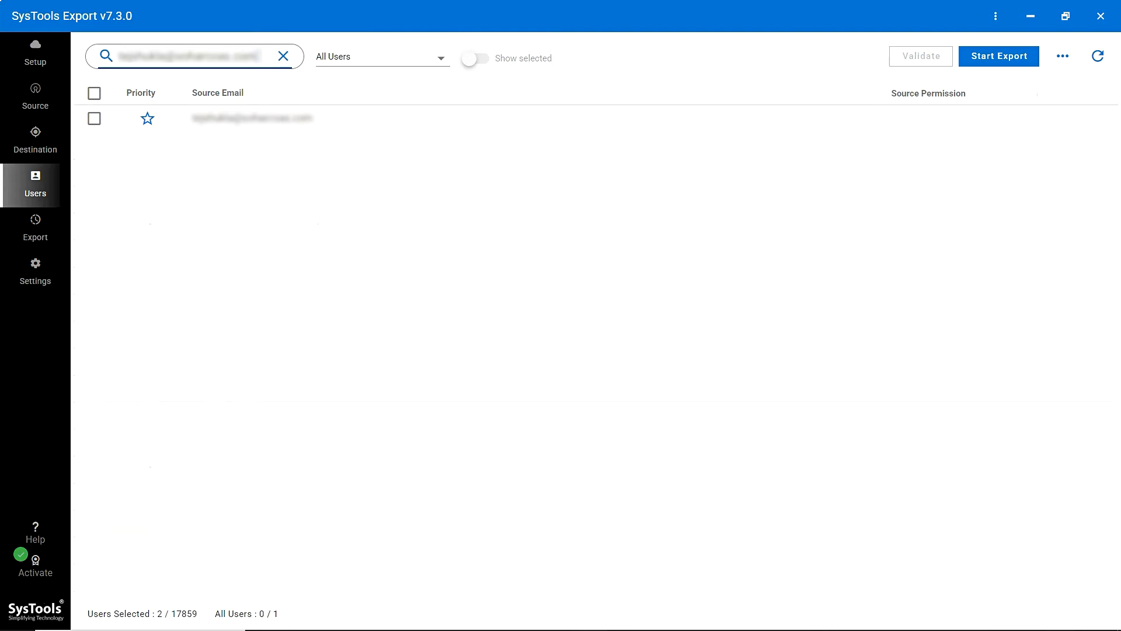
click(95, 119)
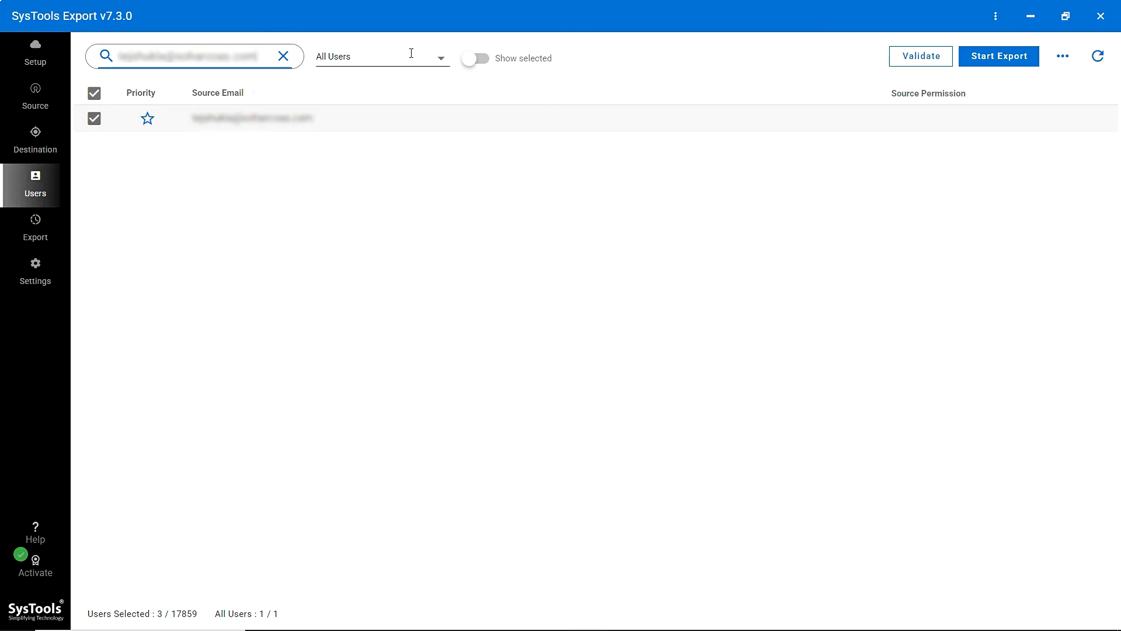
Clear the search, show only the selected users, and deselect the two priority users from the export
click(441, 55)
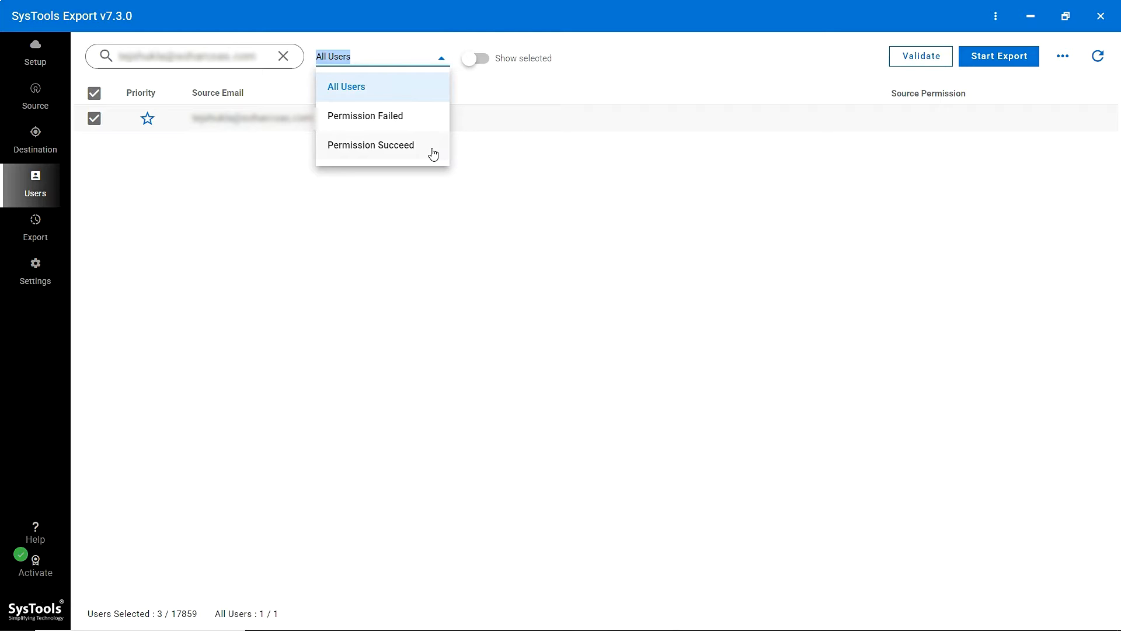
click(482, 63)
click(286, 59)
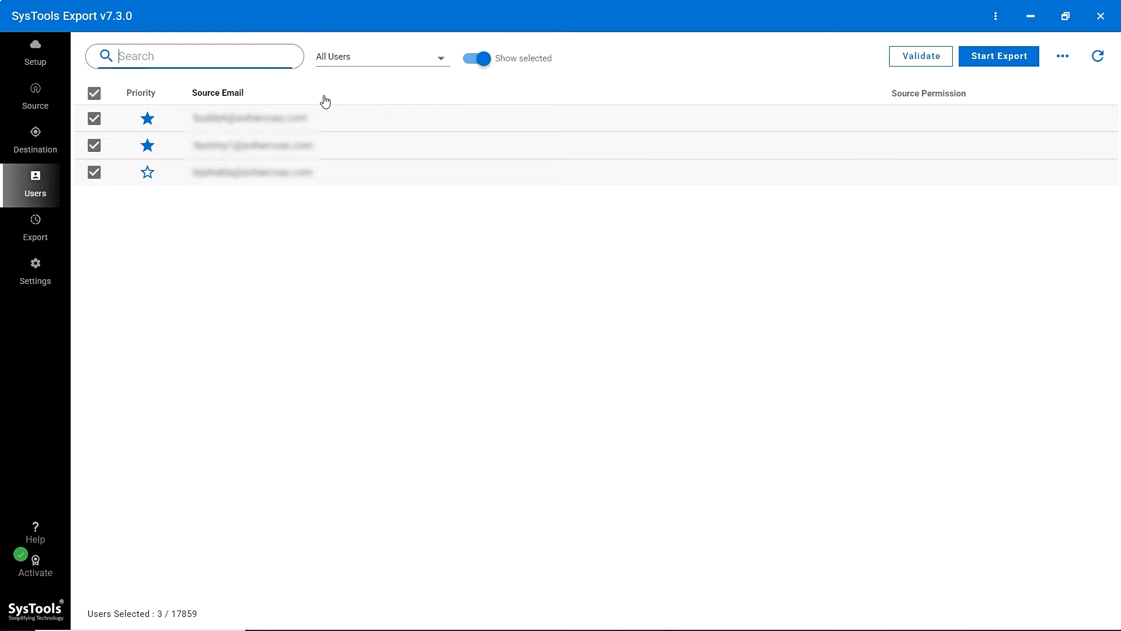
click(94, 119)
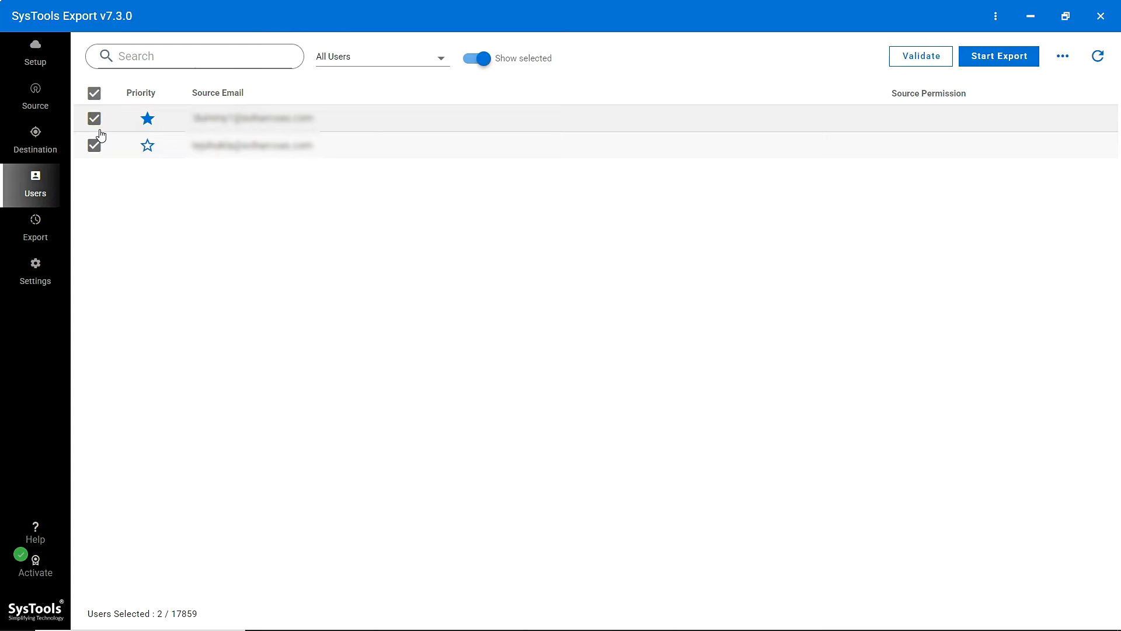
click(94, 120)
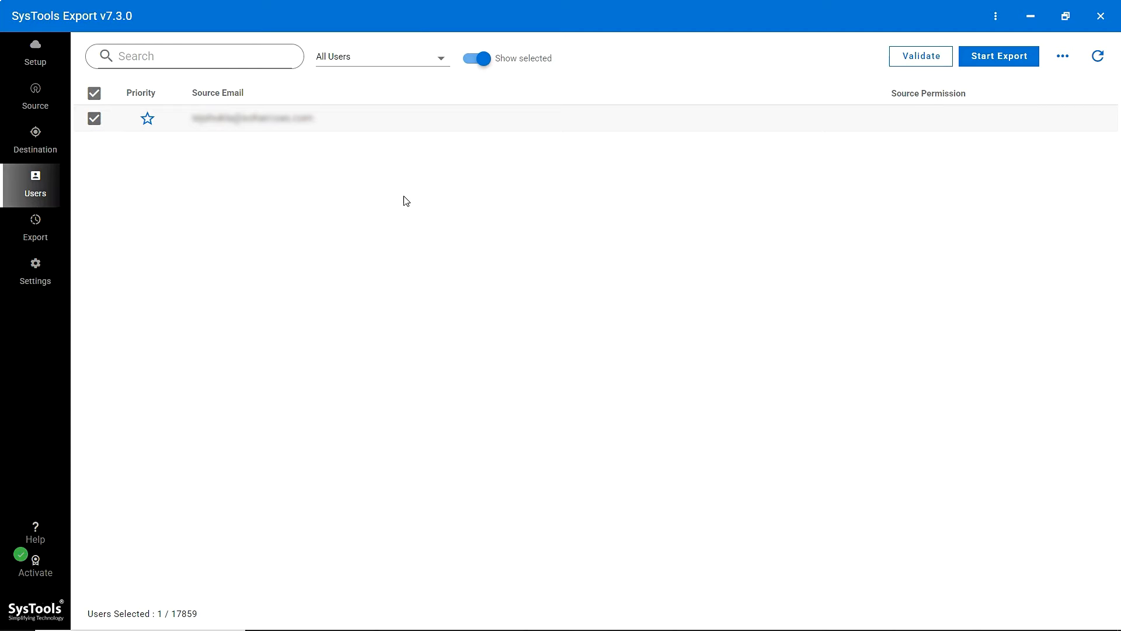
Validate the source permissions of the remaining selected user and refresh the user list
click(931, 68)
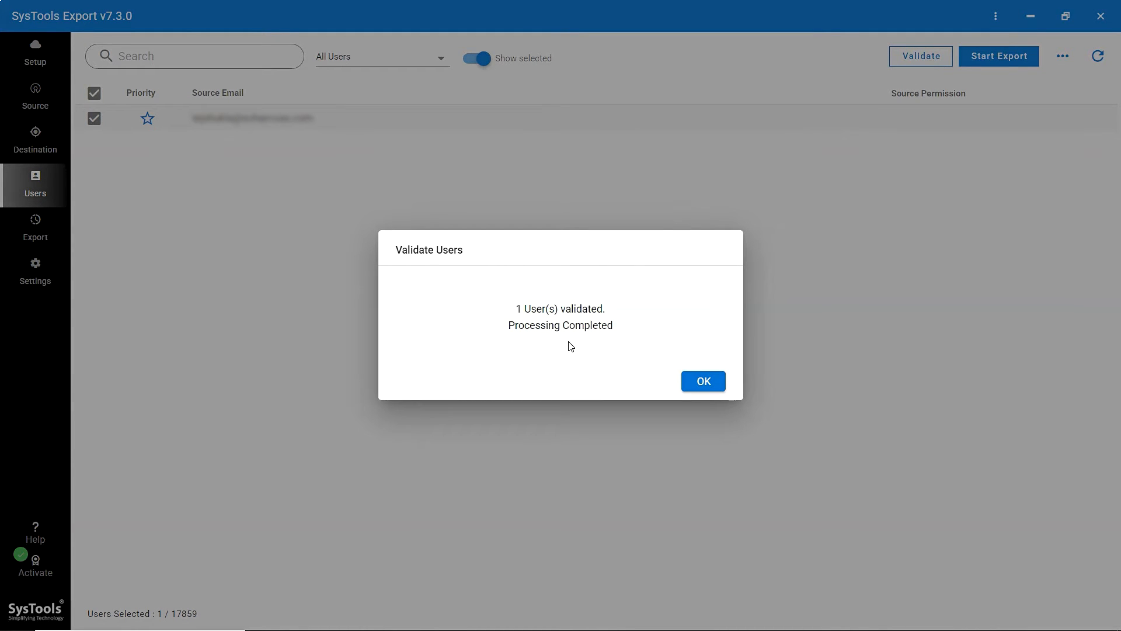
click(692, 382)
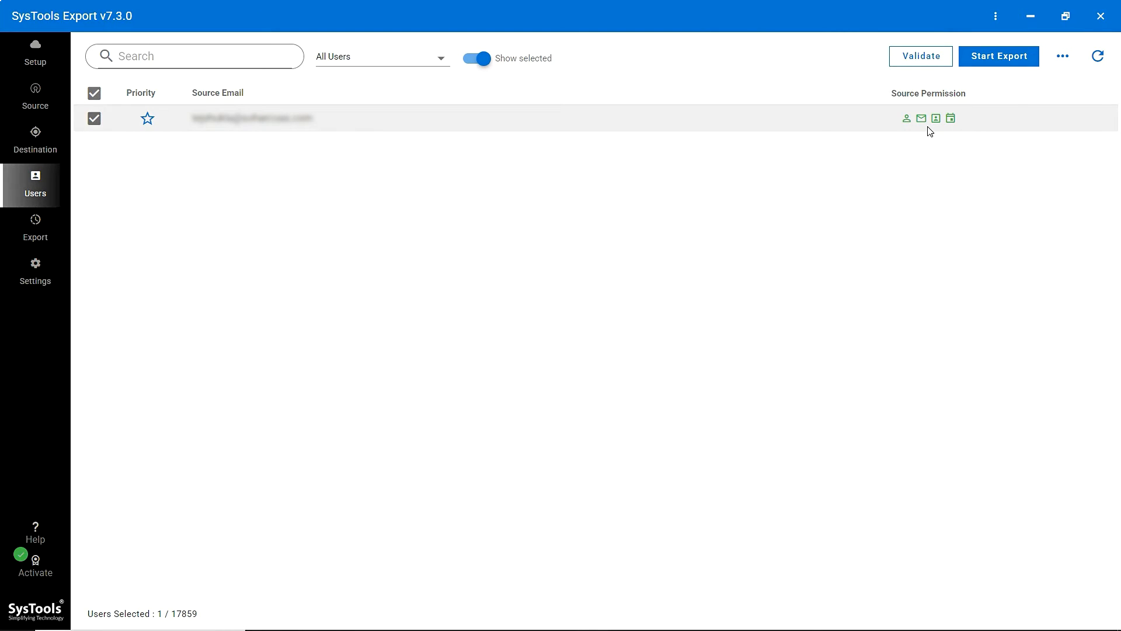
click(1100, 60)
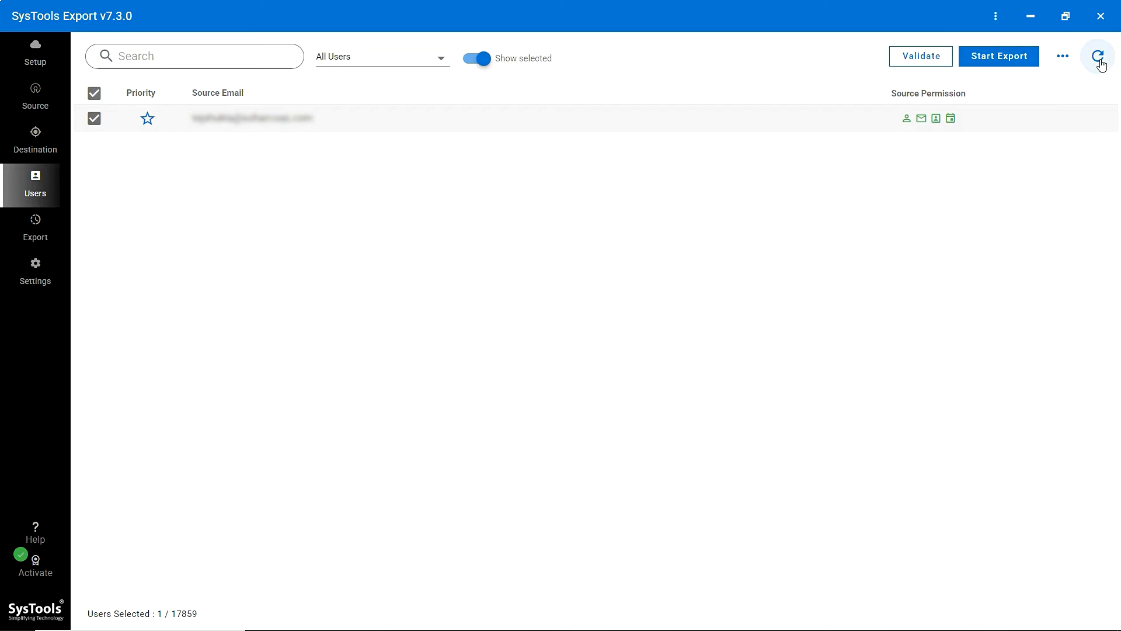
click(1064, 56)
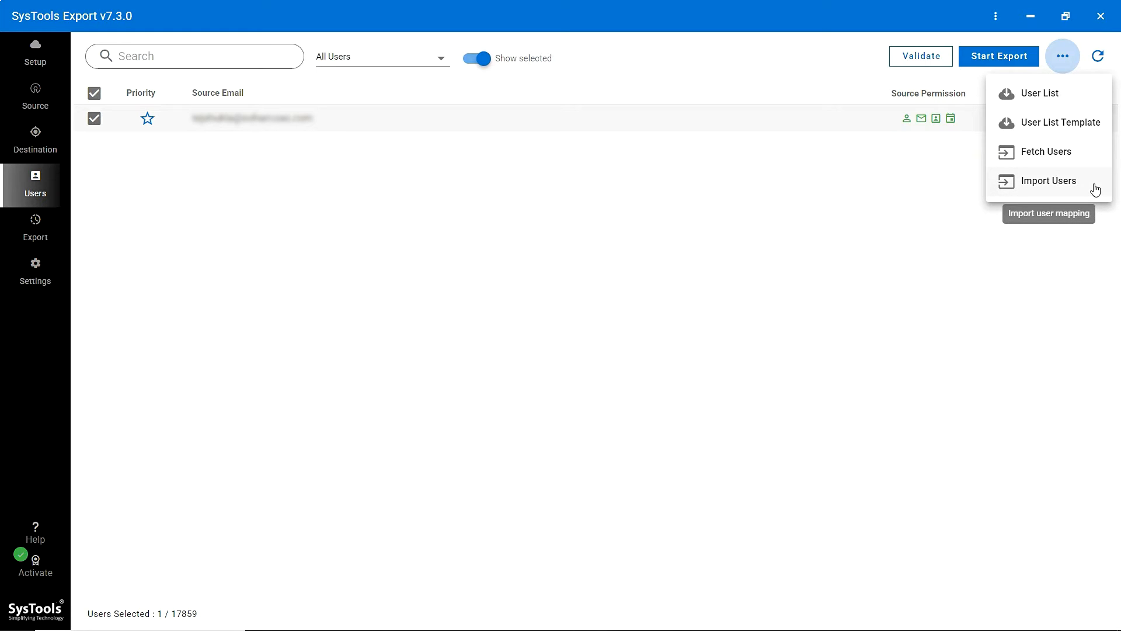
click(905, 204)
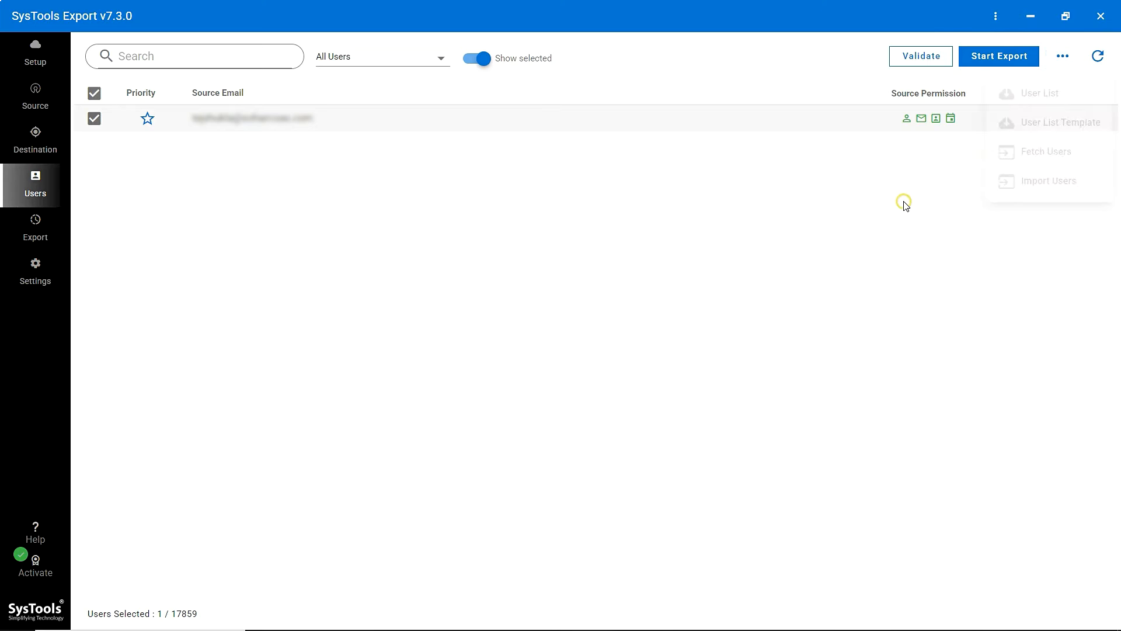
Try the general setting for concurrent users per account at 15, and return it to 40
click(33, 270)
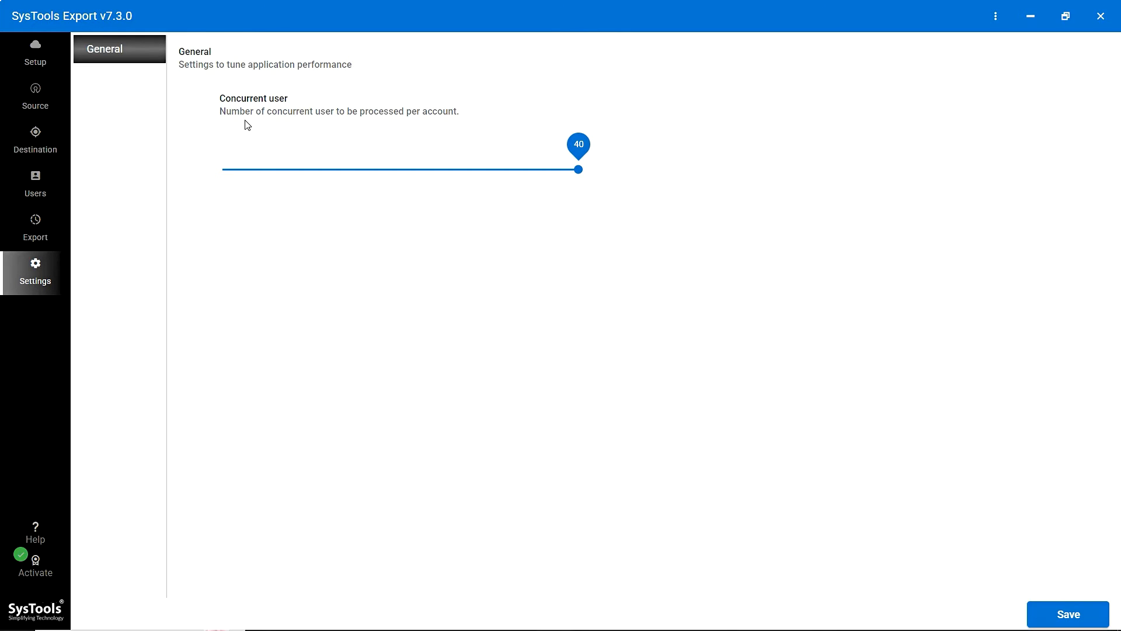
drag(575, 153, 405, 156)
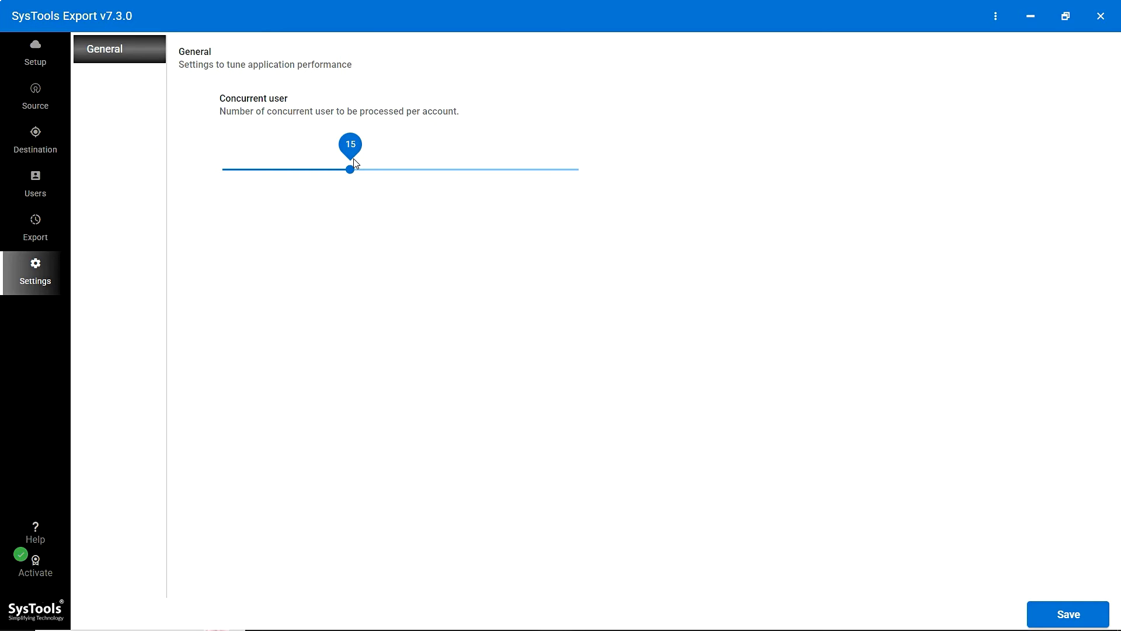
drag(351, 150, 462, 161)
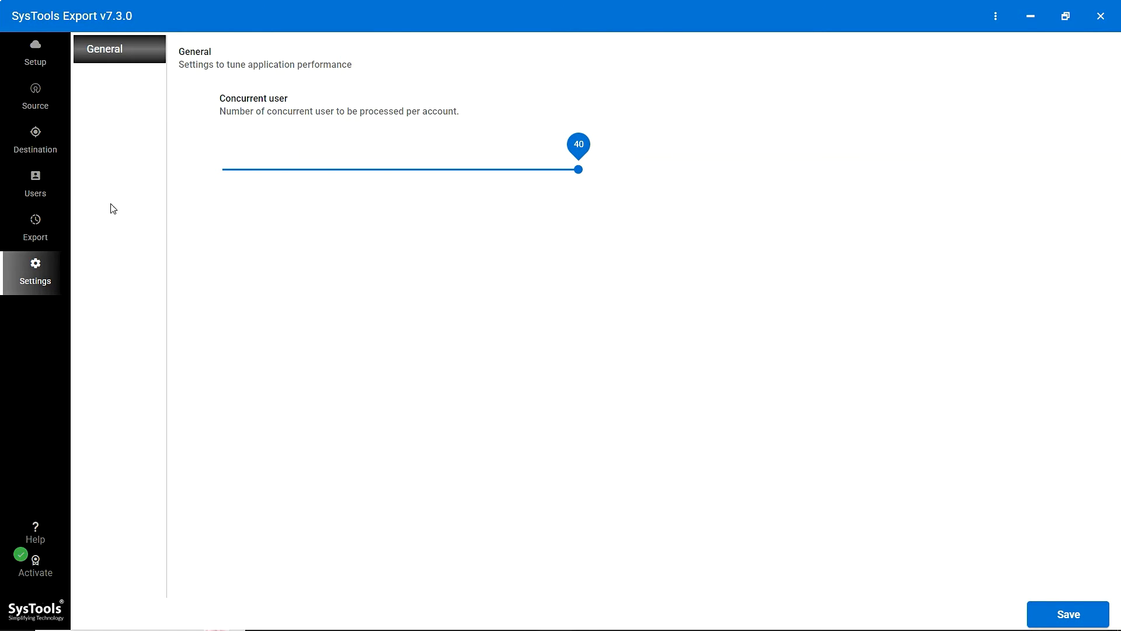
Return to the user list and start the export for the selected, validated user
click(38, 191)
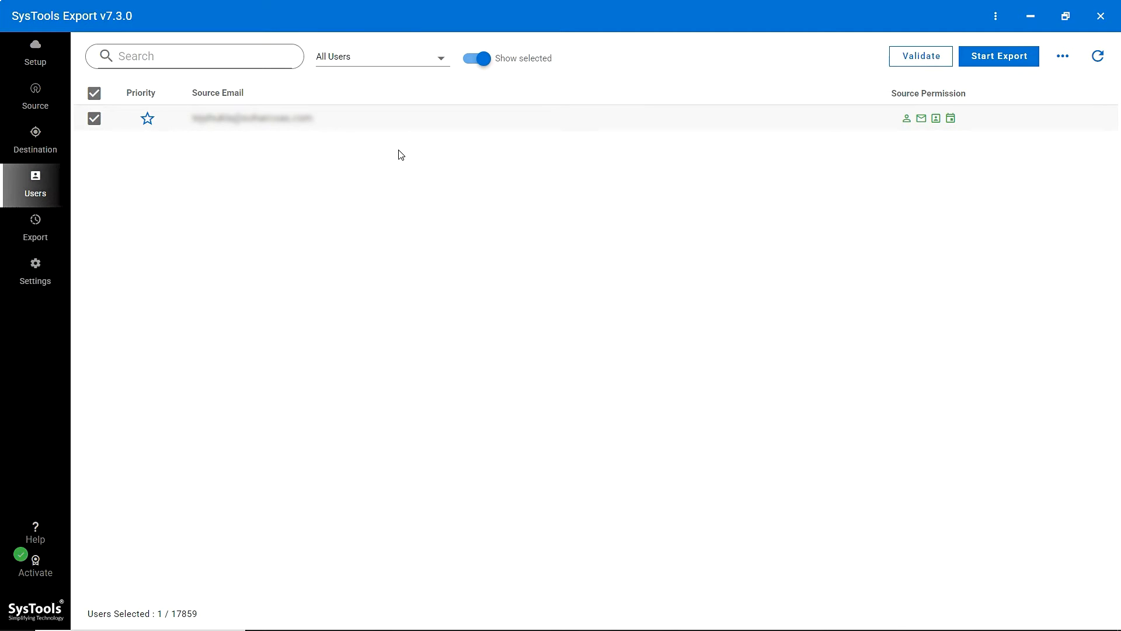
click(998, 68)
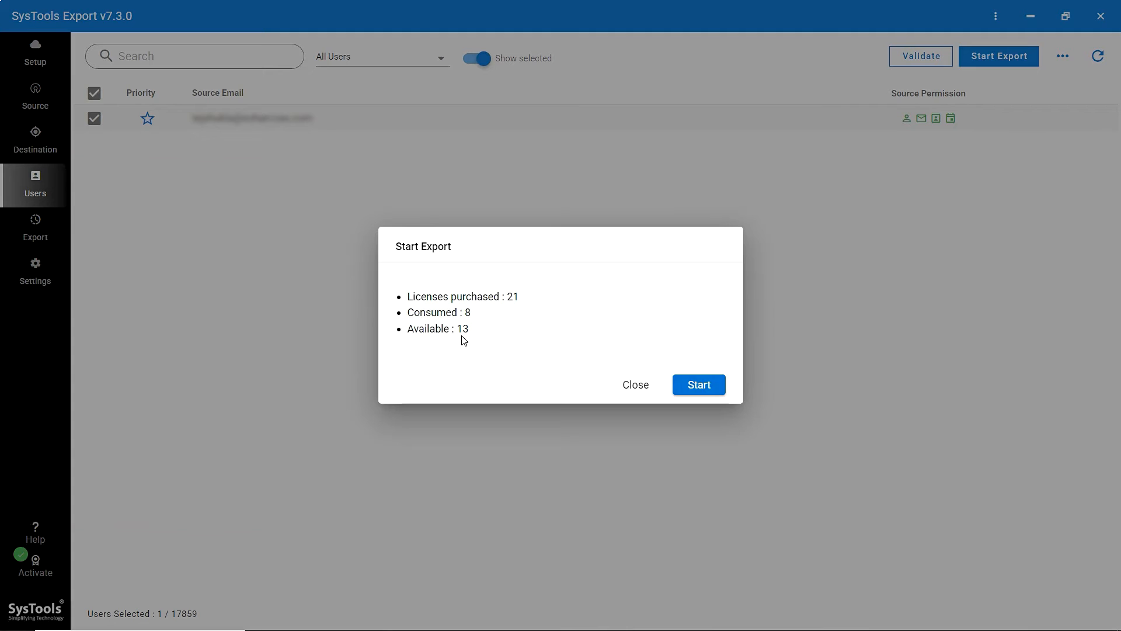
click(702, 387)
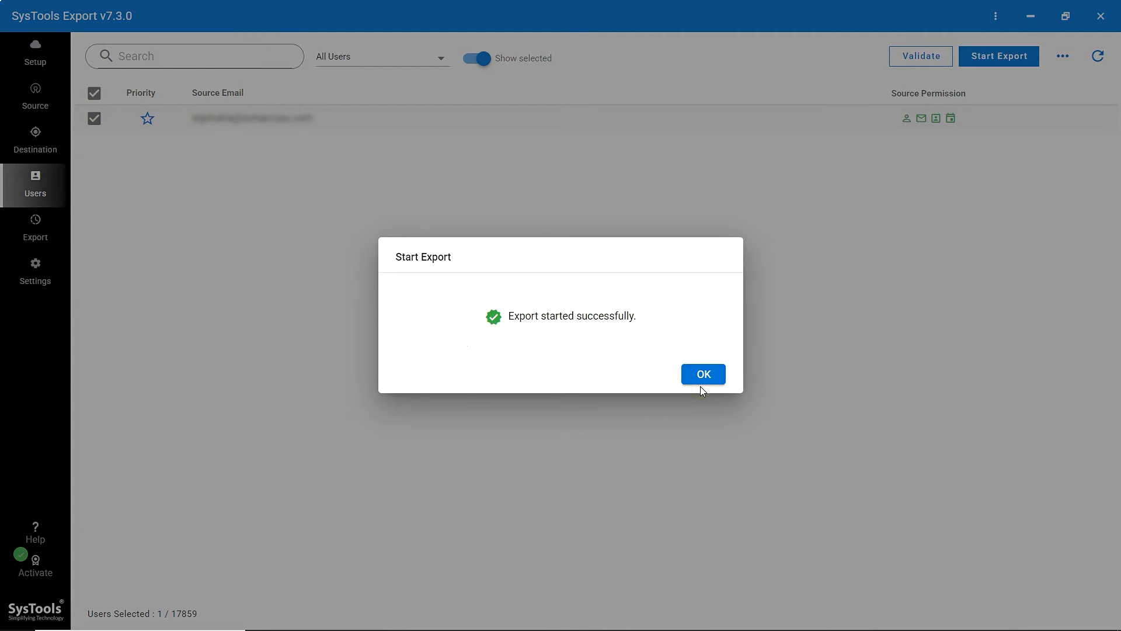
click(696, 380)
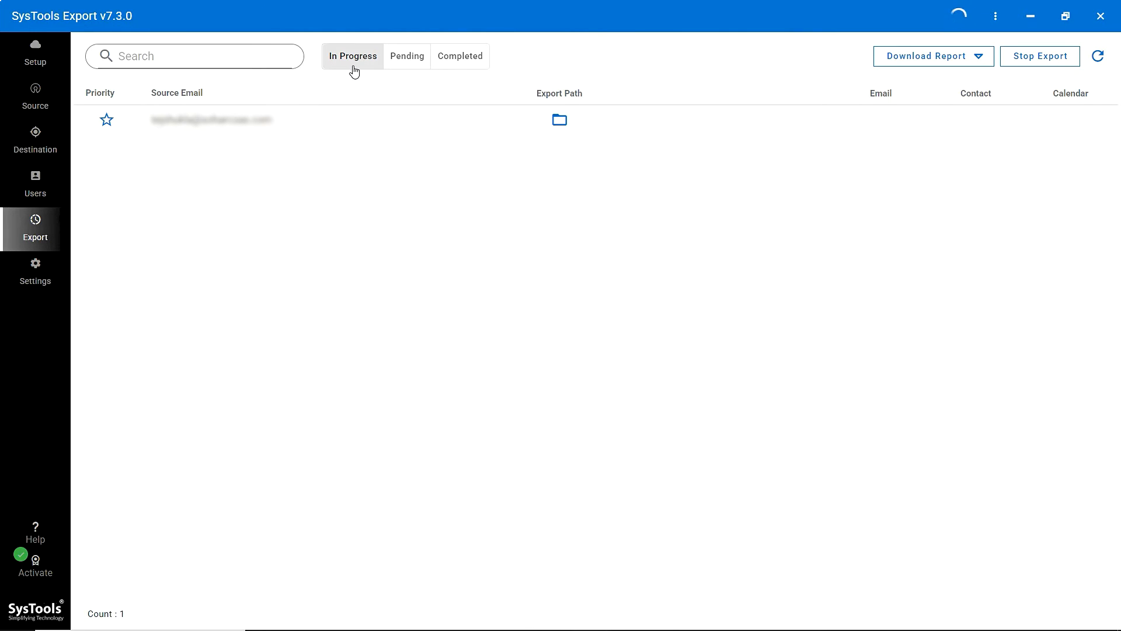
Check the pending, completed and in-progress lists of the running export
click(400, 69)
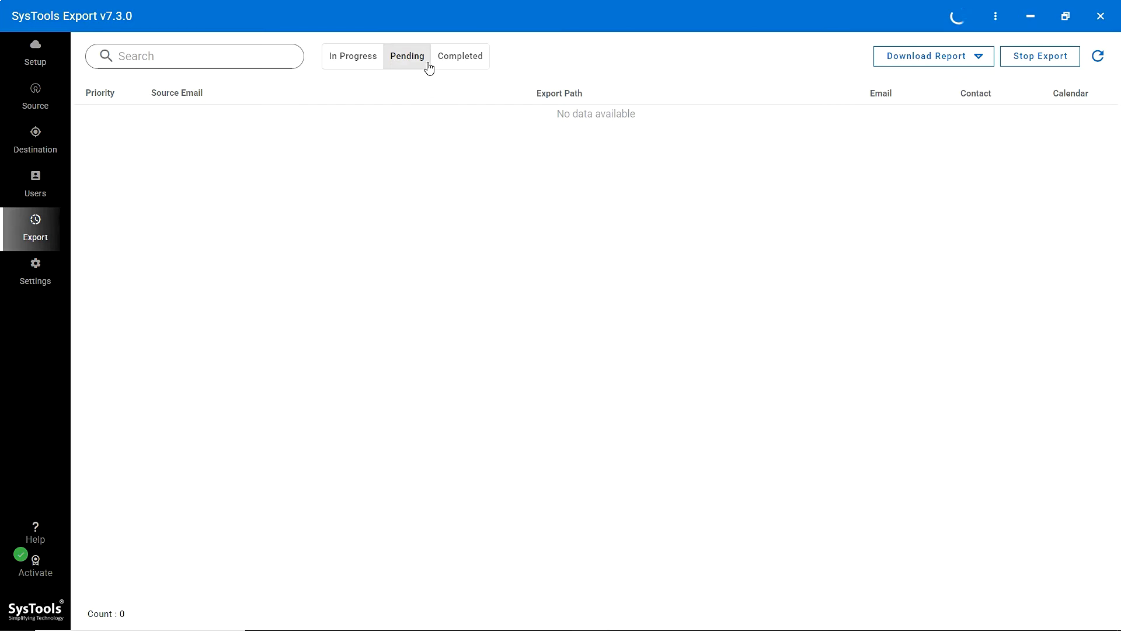
click(467, 63)
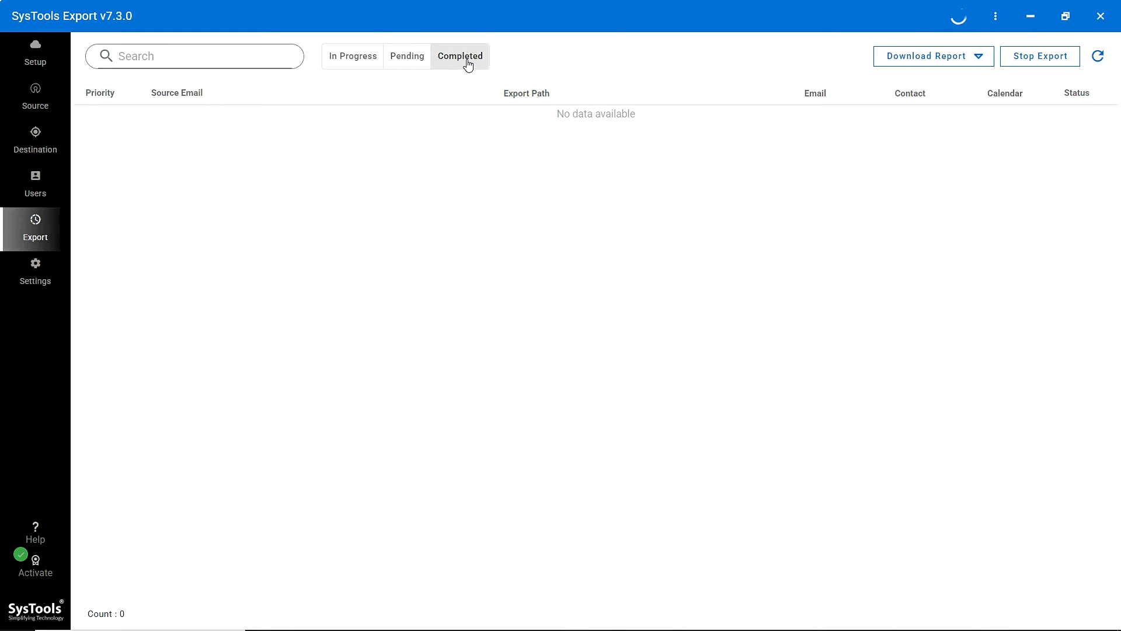
click(360, 64)
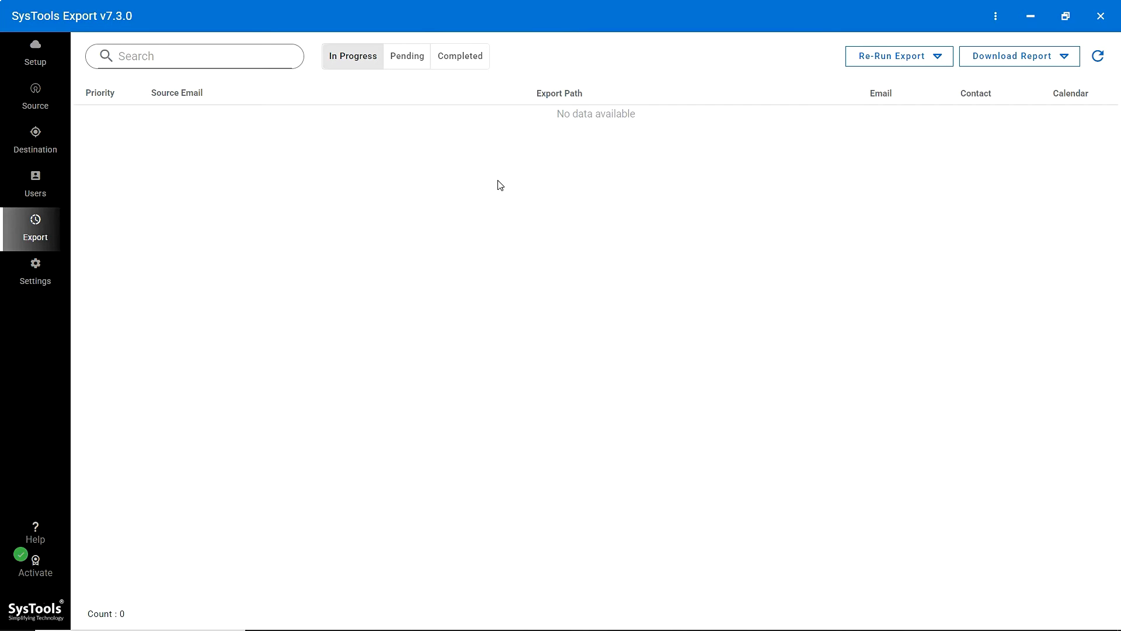
From the completed export, open the user's export folder and locate INBOX[1].mbox inside the Email folder's INBOX[1] subfolder
click(458, 59)
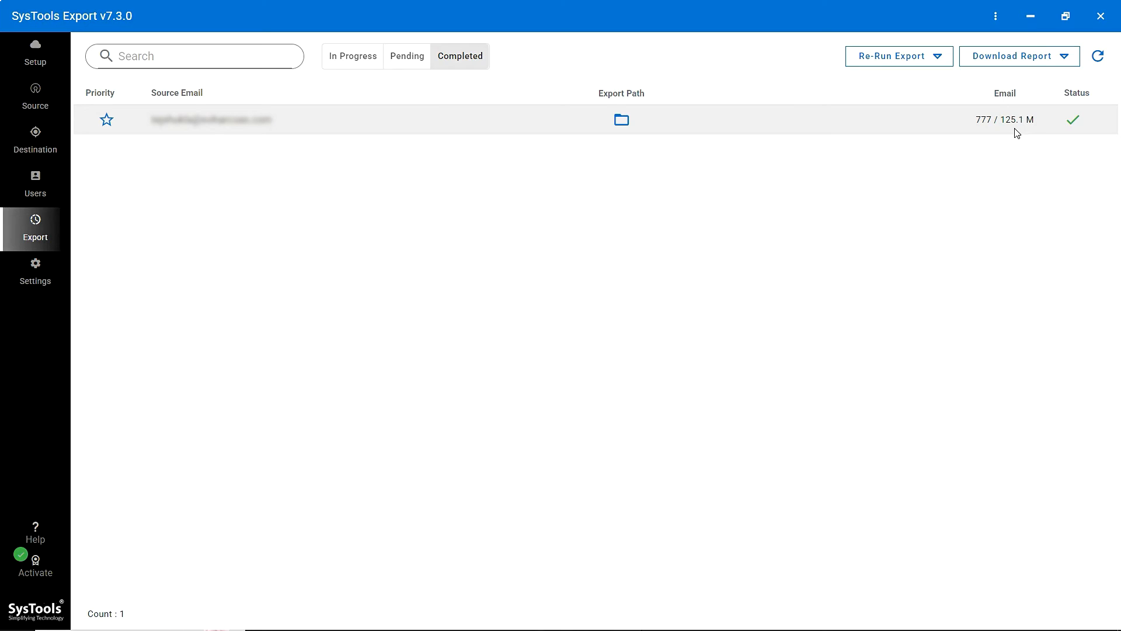
click(622, 123)
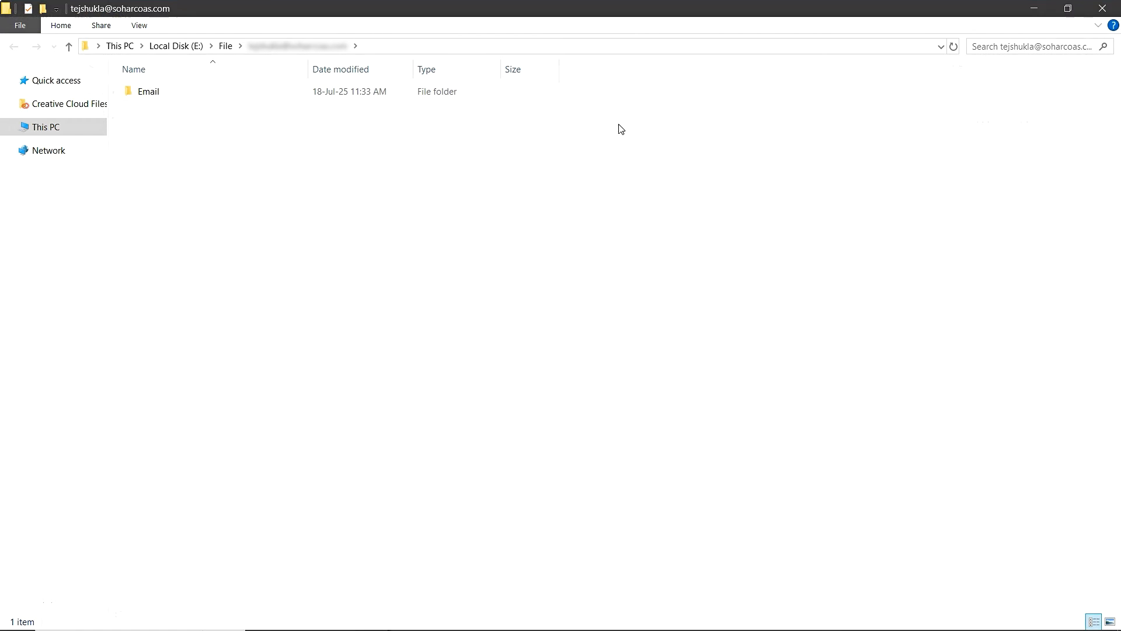
double_click(250, 95)
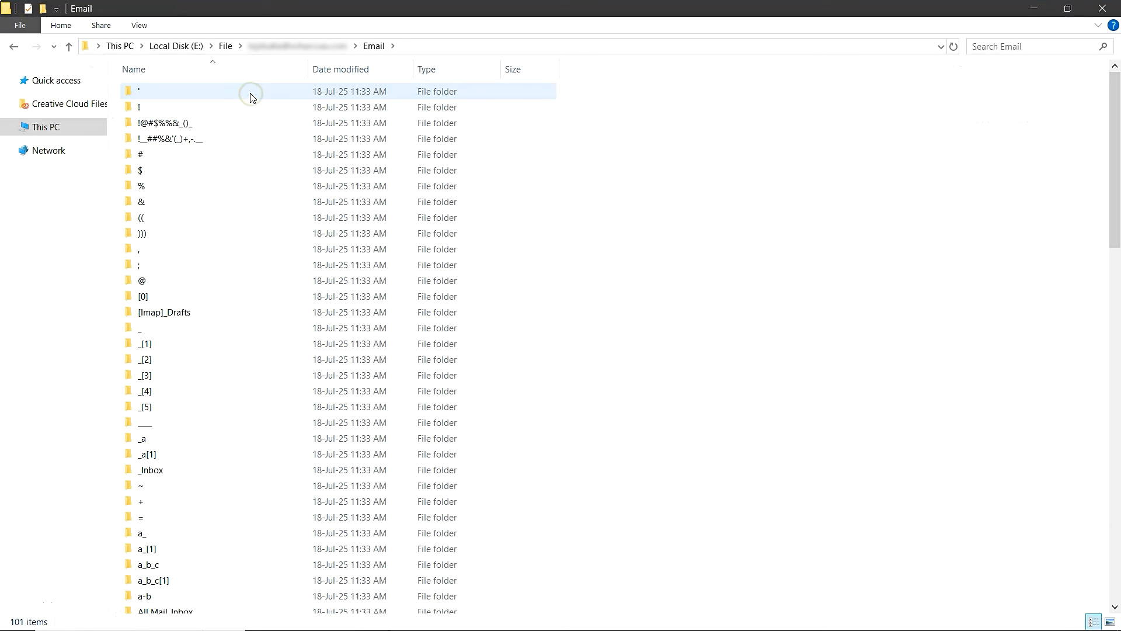
drag(1113, 145, 1117, 402)
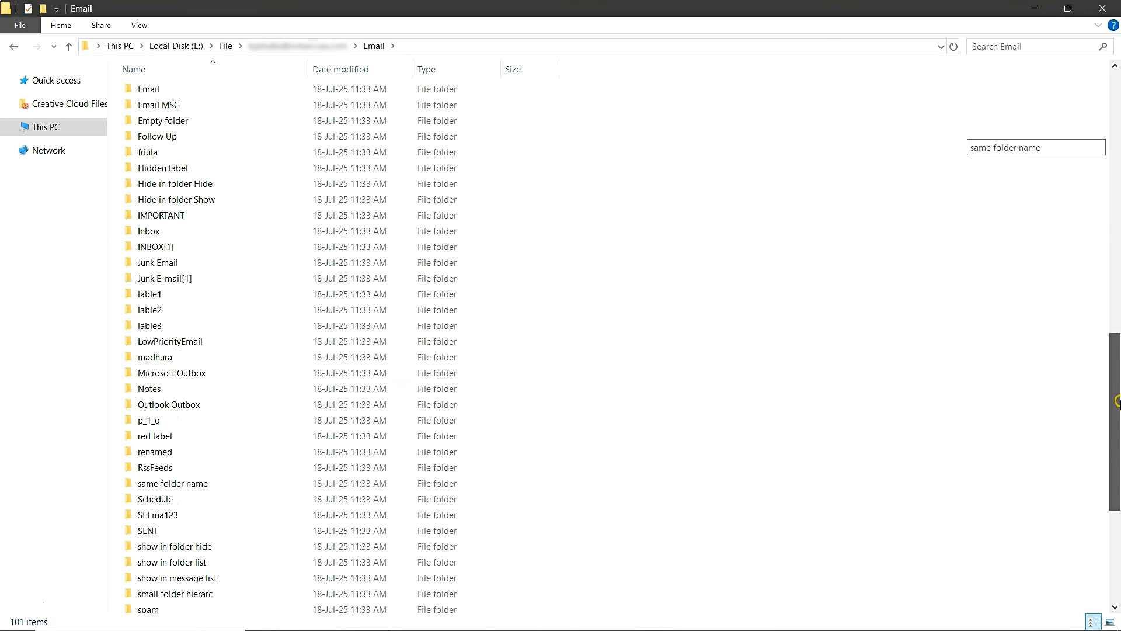
double_click(178, 247)
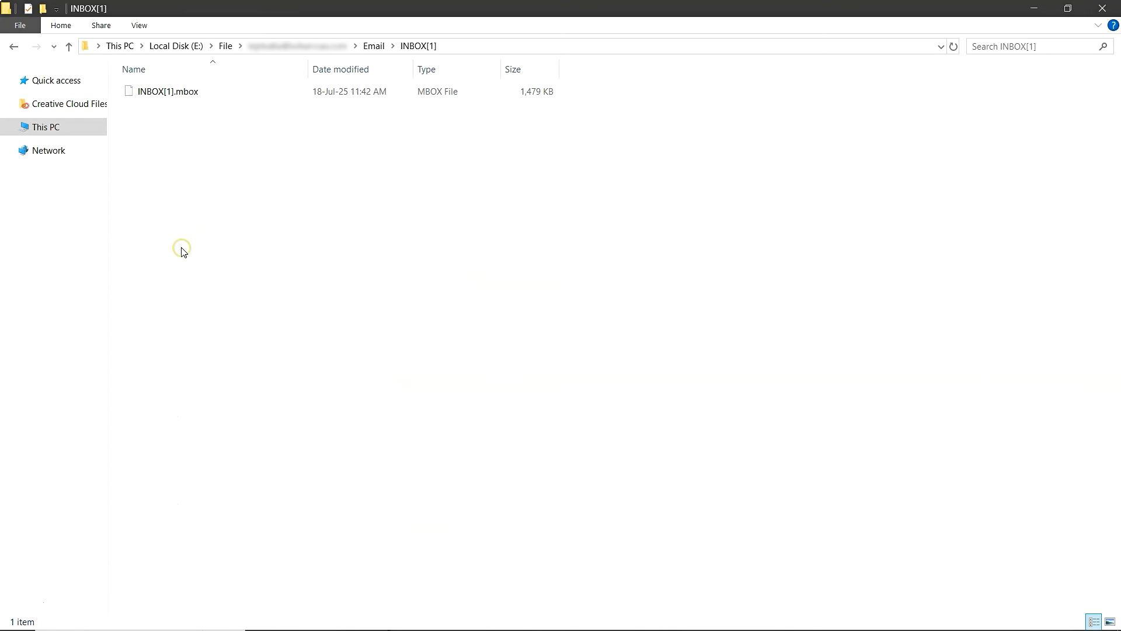
click(197, 100)
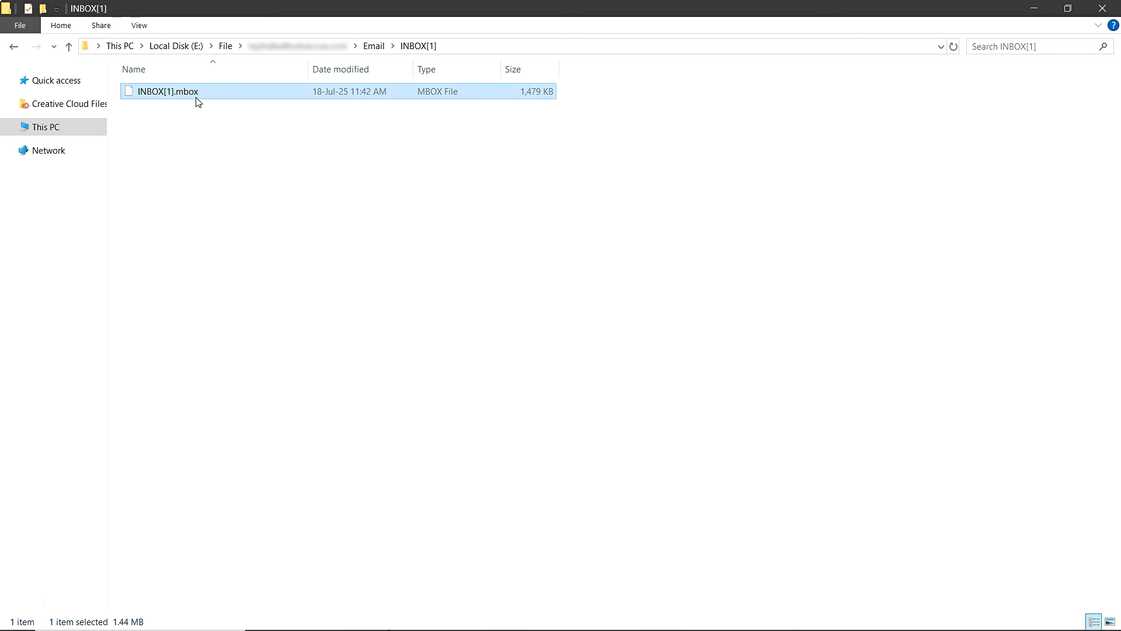
click(433, 223)
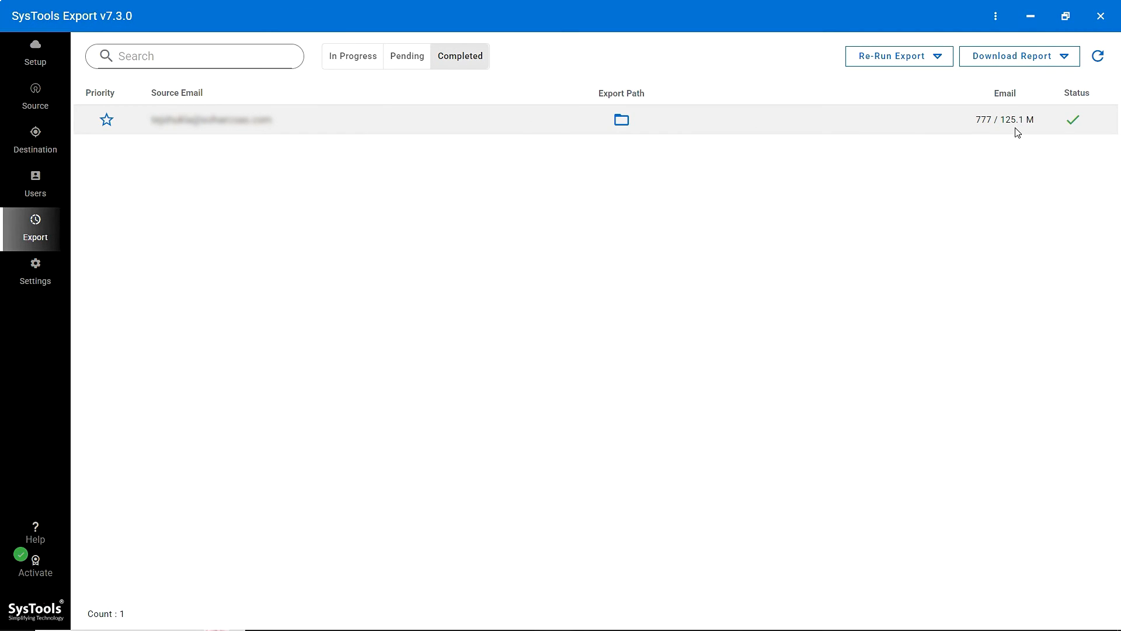
click(939, 58)
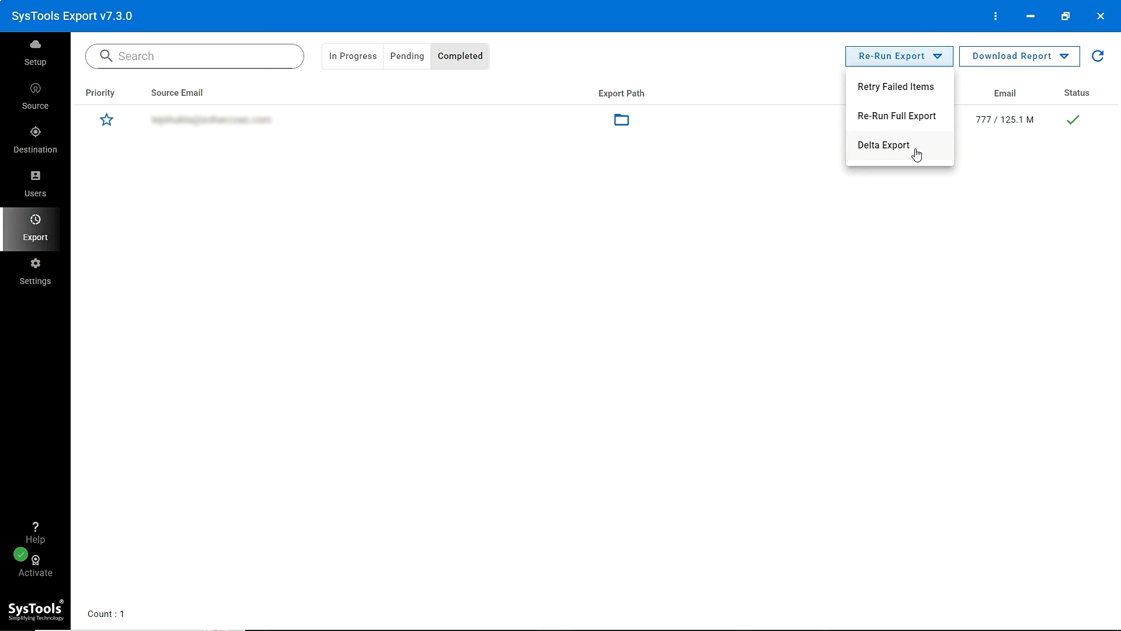
click(875, 233)
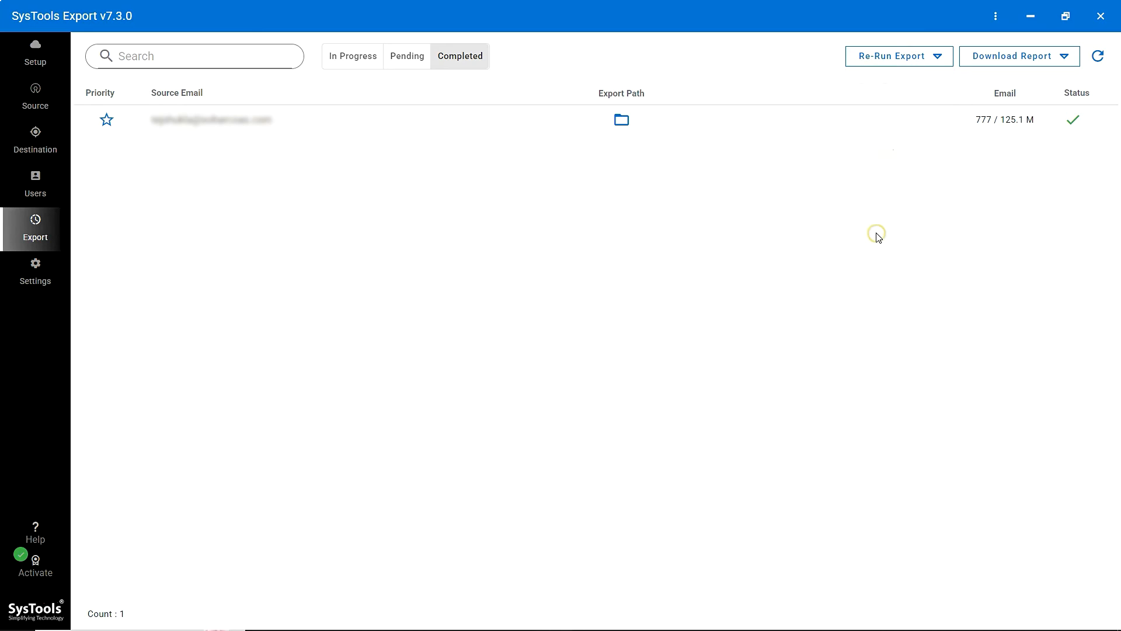
Download the export summary report as a CSV file to the Files folder on Local Disk (E:)
click(1062, 57)
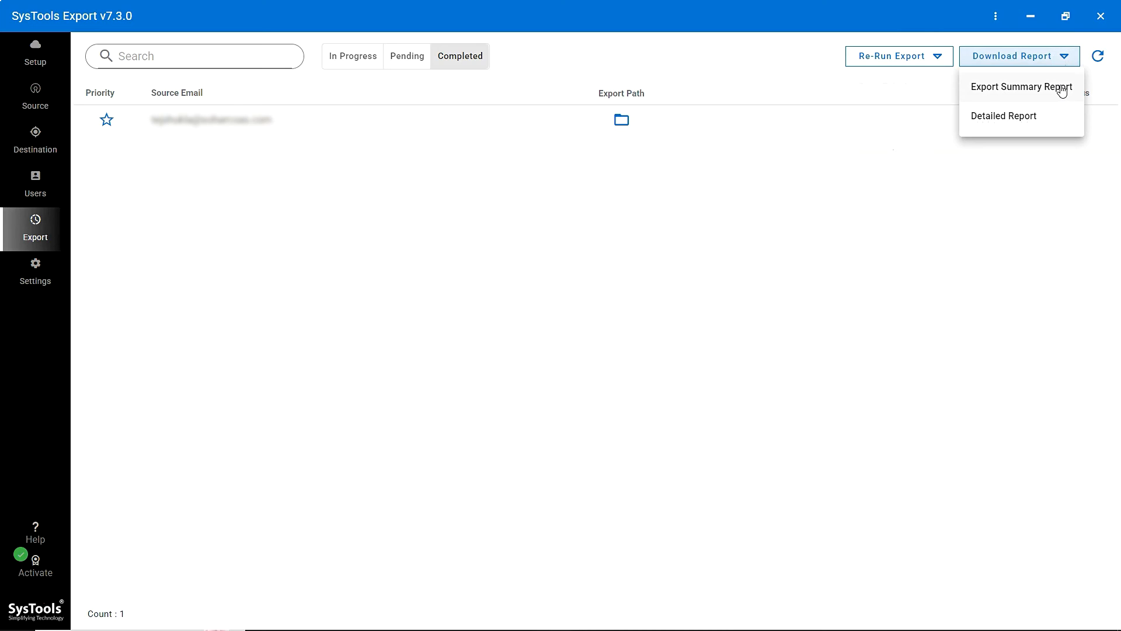
click(1062, 88)
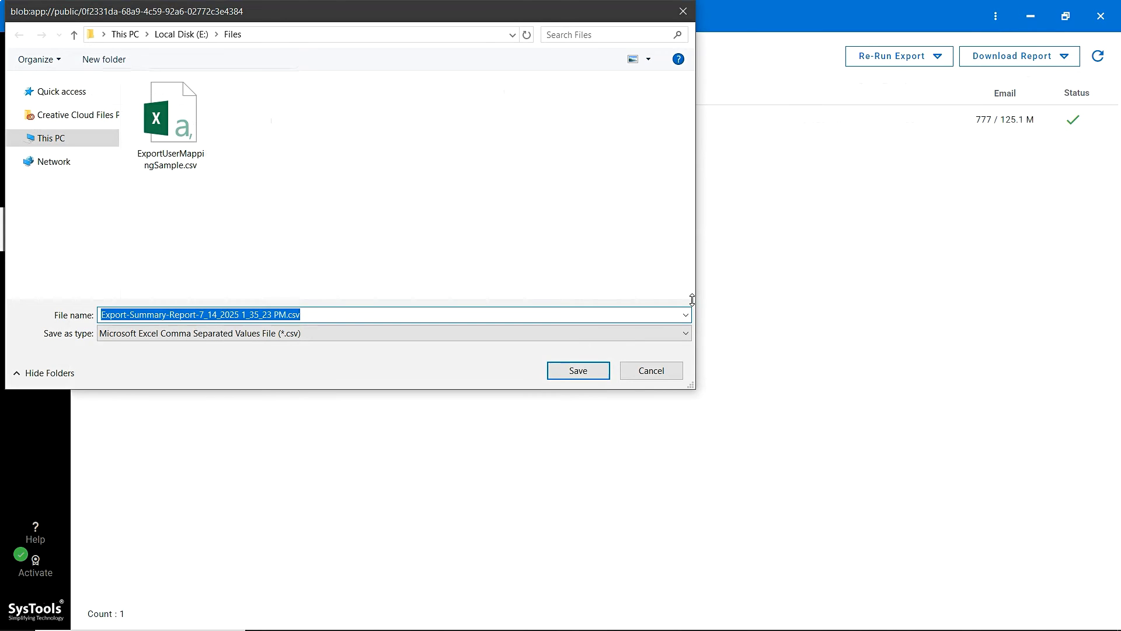
click(592, 371)
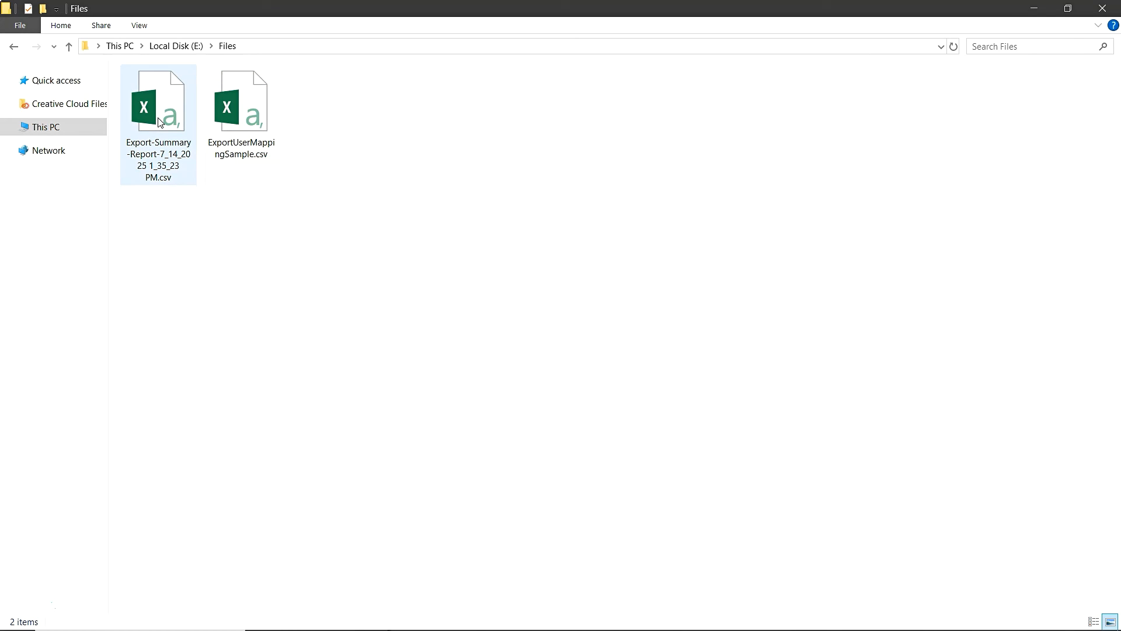
Open the downloaded export summary report in Excel and examine its export statuses, item counts and timestamps
double_click(158, 122)
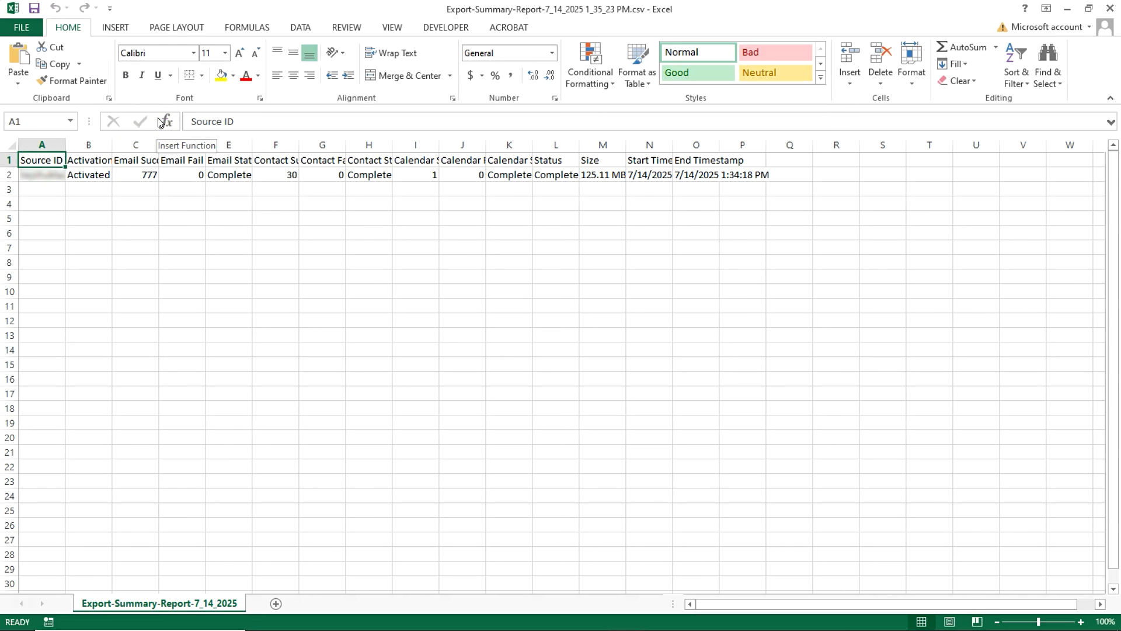
click(430, 245)
ctrl+scroll(430, 245, up, 3)
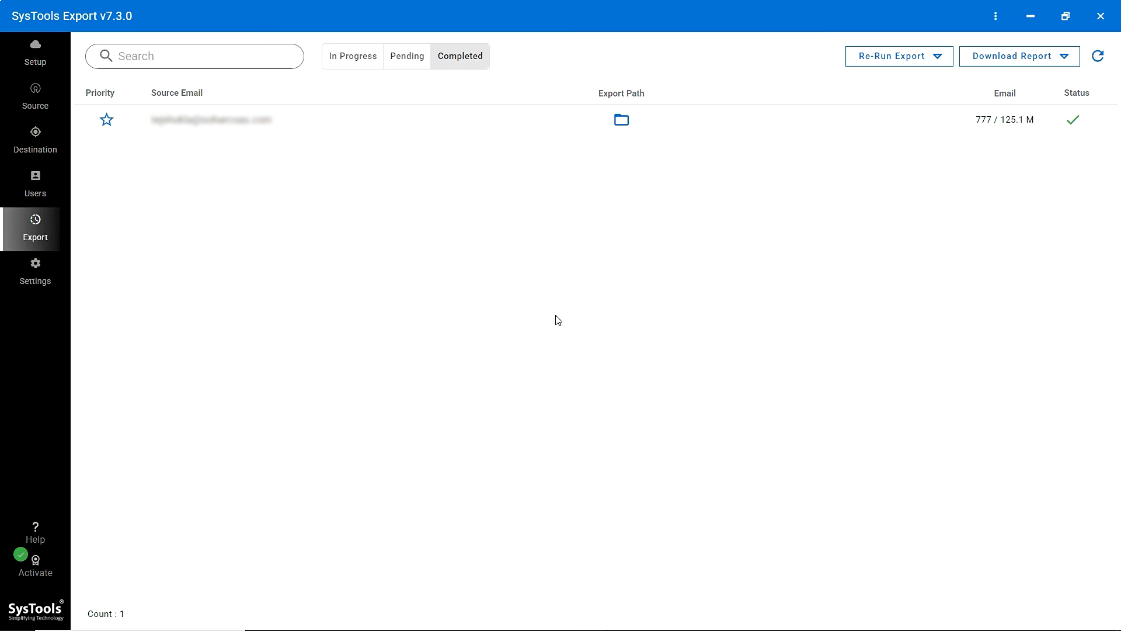
Generate the detailed report for the listed source user and save it as a ZIP archive in the Files folder on Local Disk (E:)
click(1064, 57)
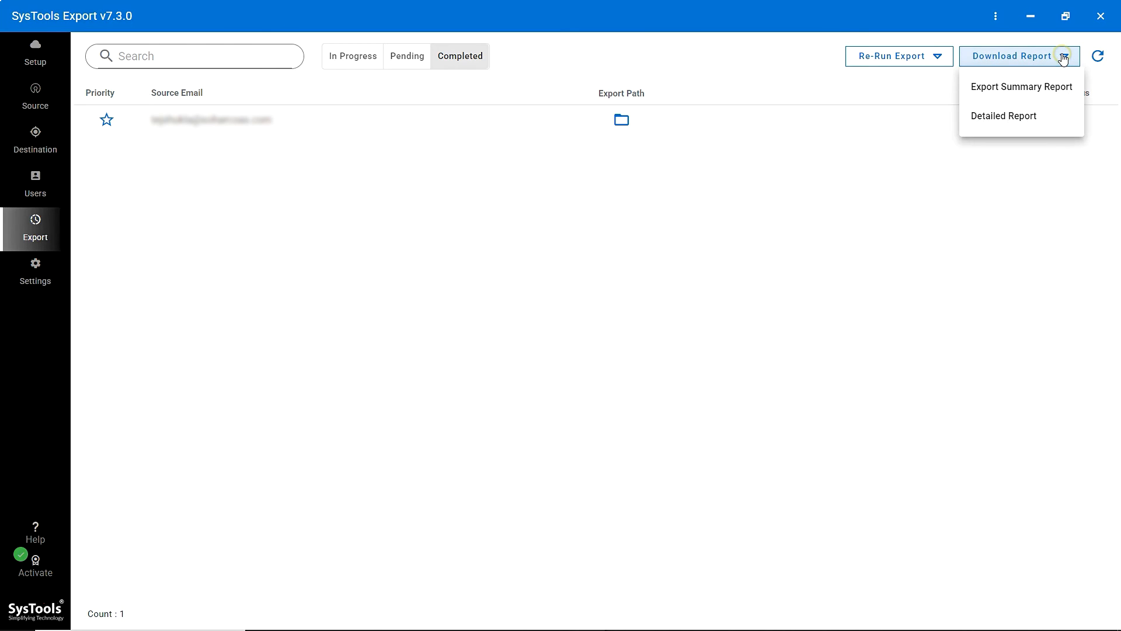
click(1021, 120)
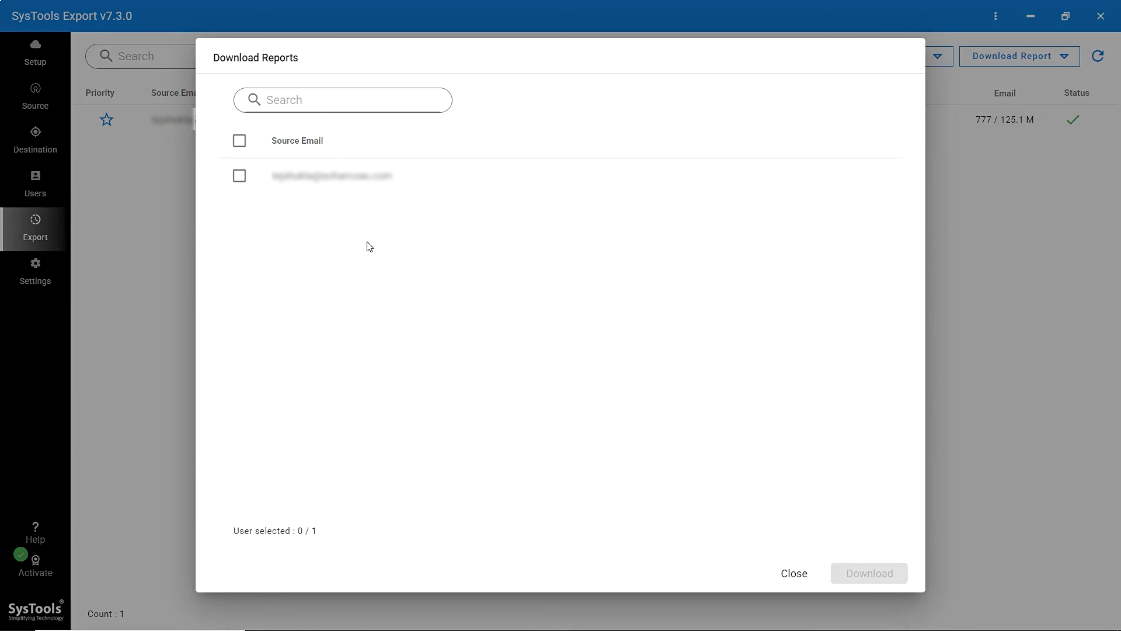
click(234, 178)
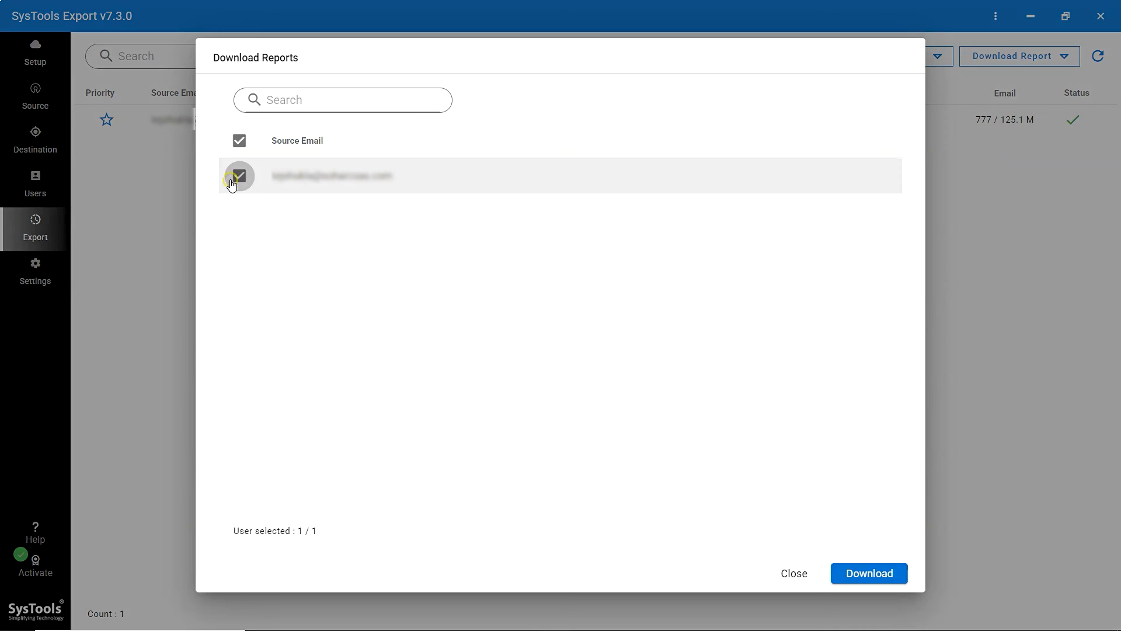
click(870, 574)
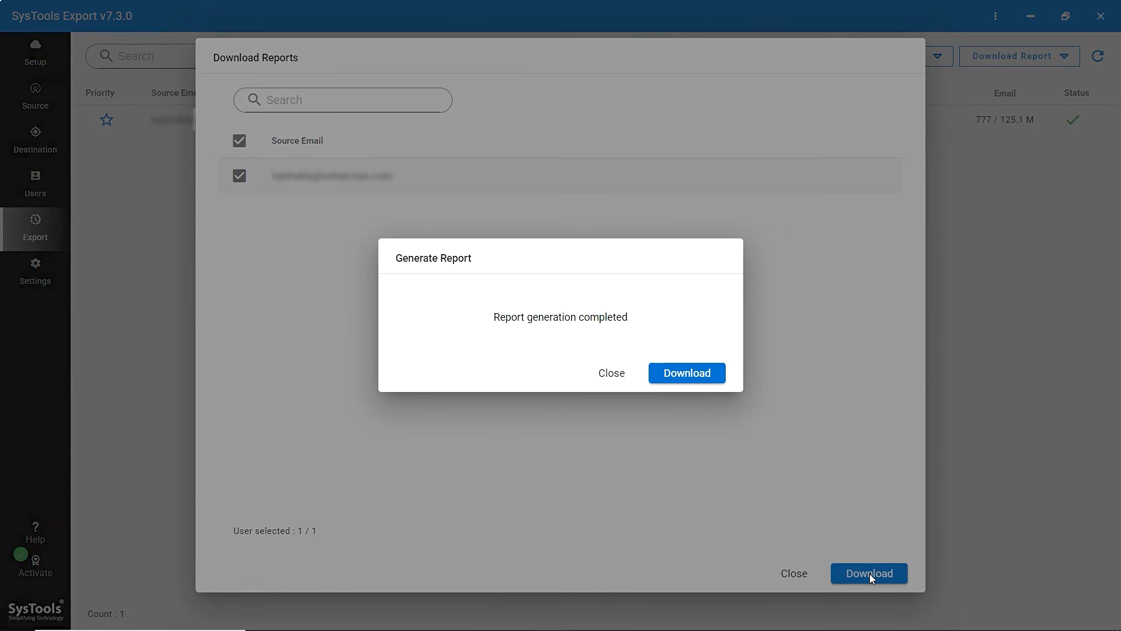
click(669, 374)
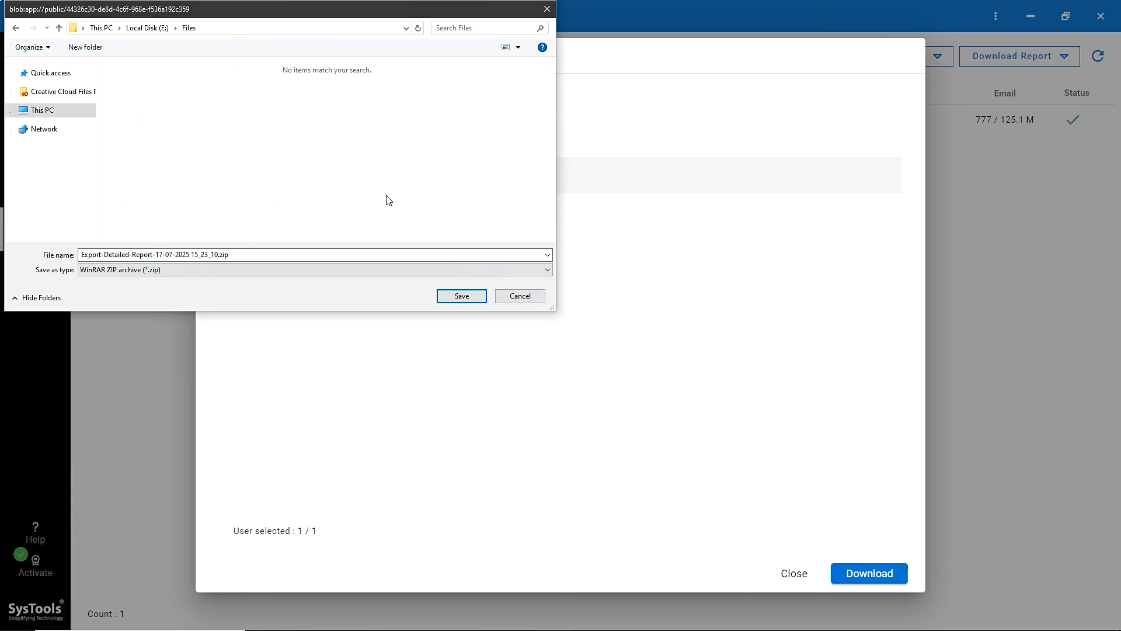
click(461, 298)
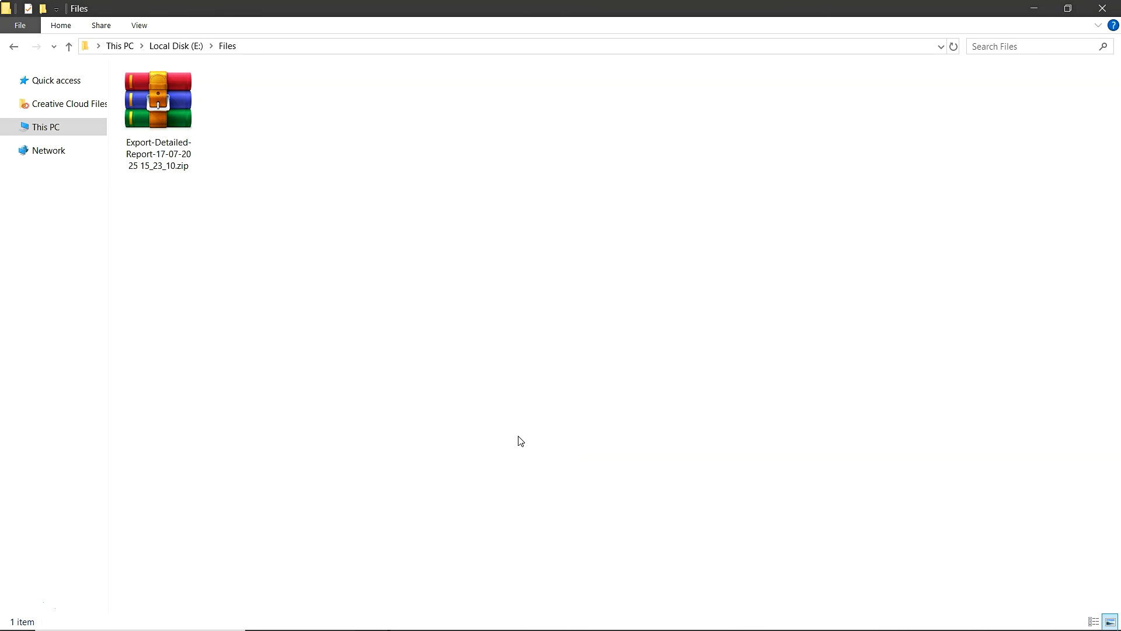
Extract the detailed report ZIP archive directly into the Files folder
click(186, 133)
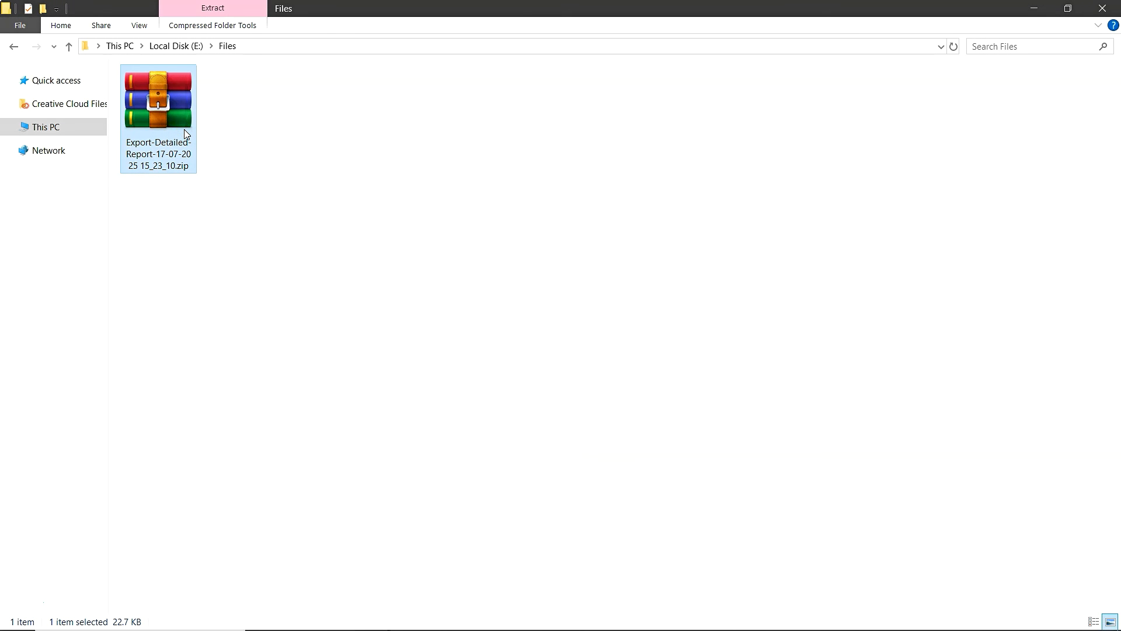
right_click(186, 134)
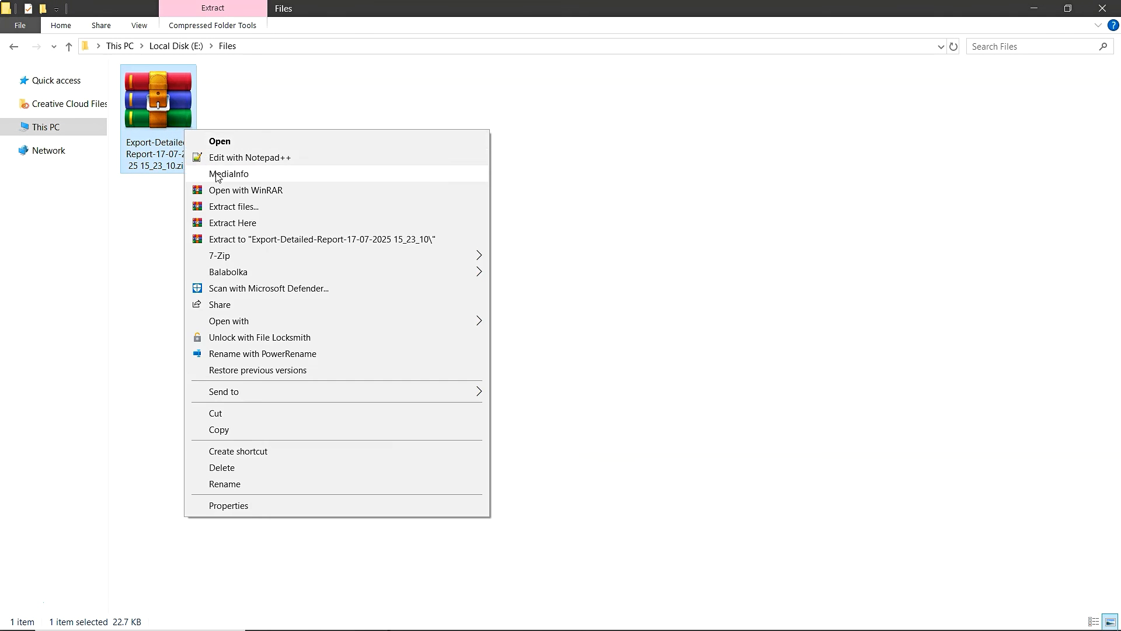
click(229, 221)
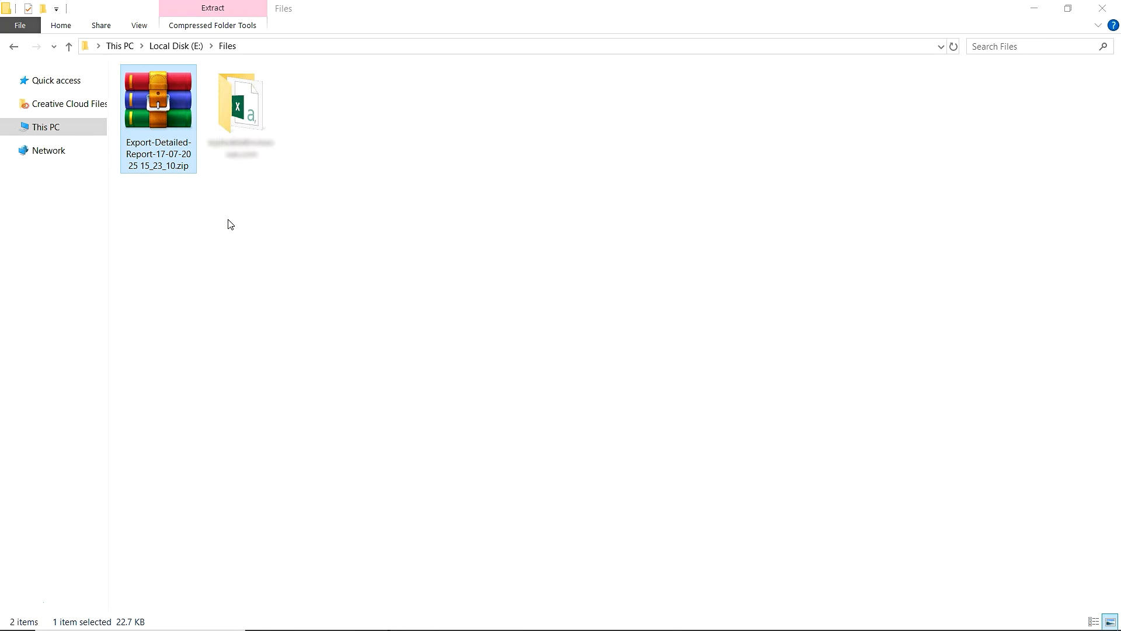
Open Email-Detailed-Summary-Report.csv from the extracted user folder in Excel and examine the per-email statuses, folders and sizes
double_click(226, 142)
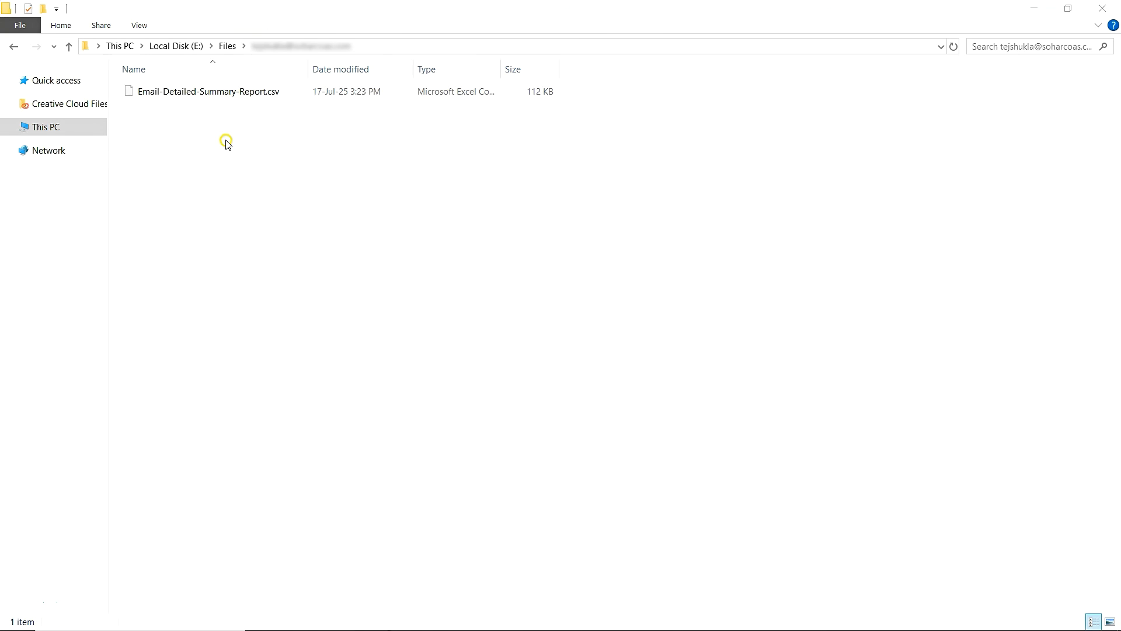
double_click(215, 95)
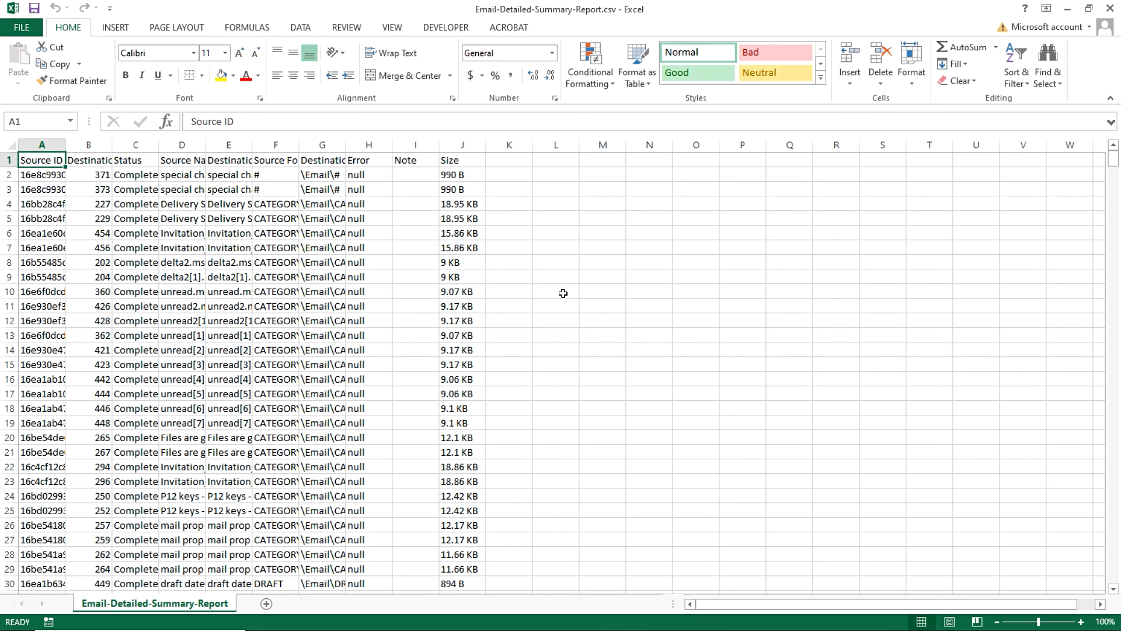
click(564, 293)
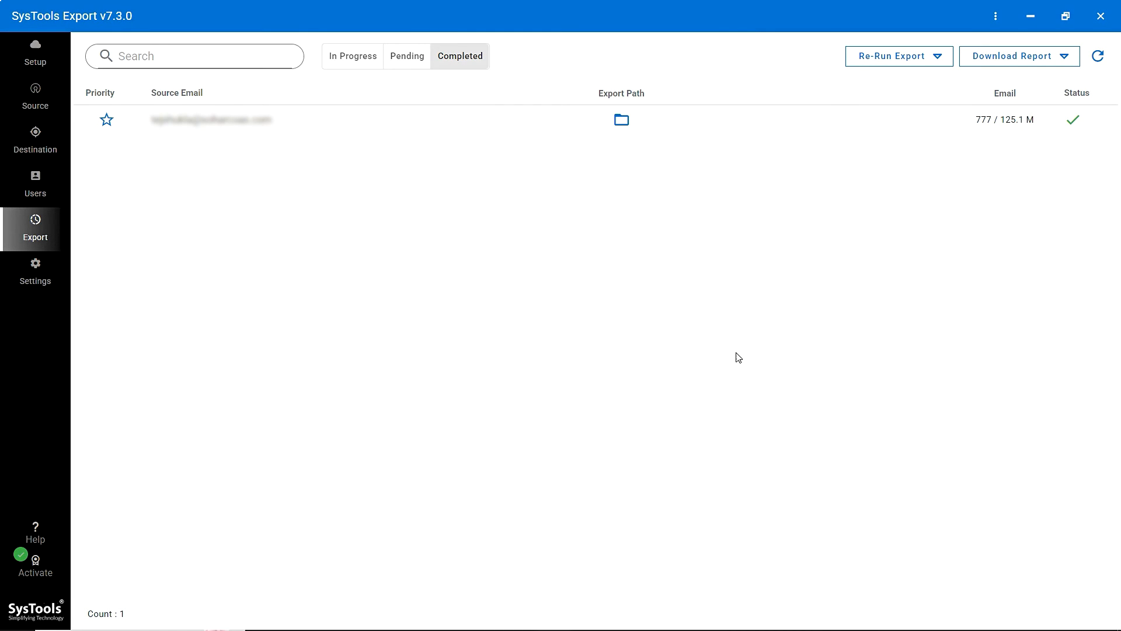
In SysTools Export, view the built-in help topics, including Settings, and the available support and app information options
click(34, 532)
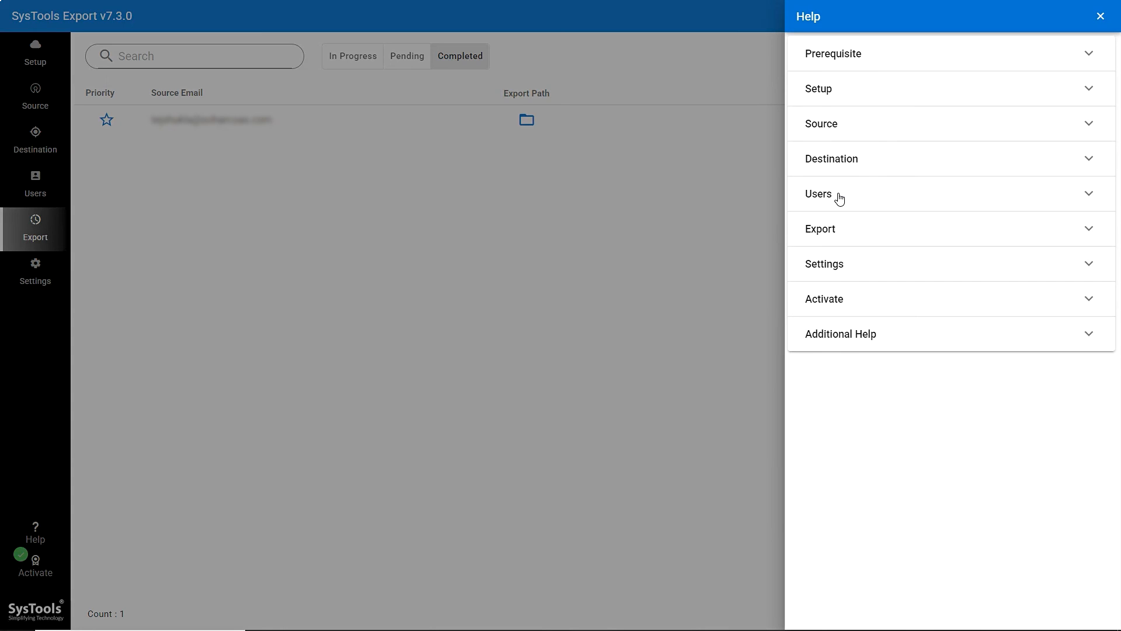
click(853, 267)
click(550, 374)
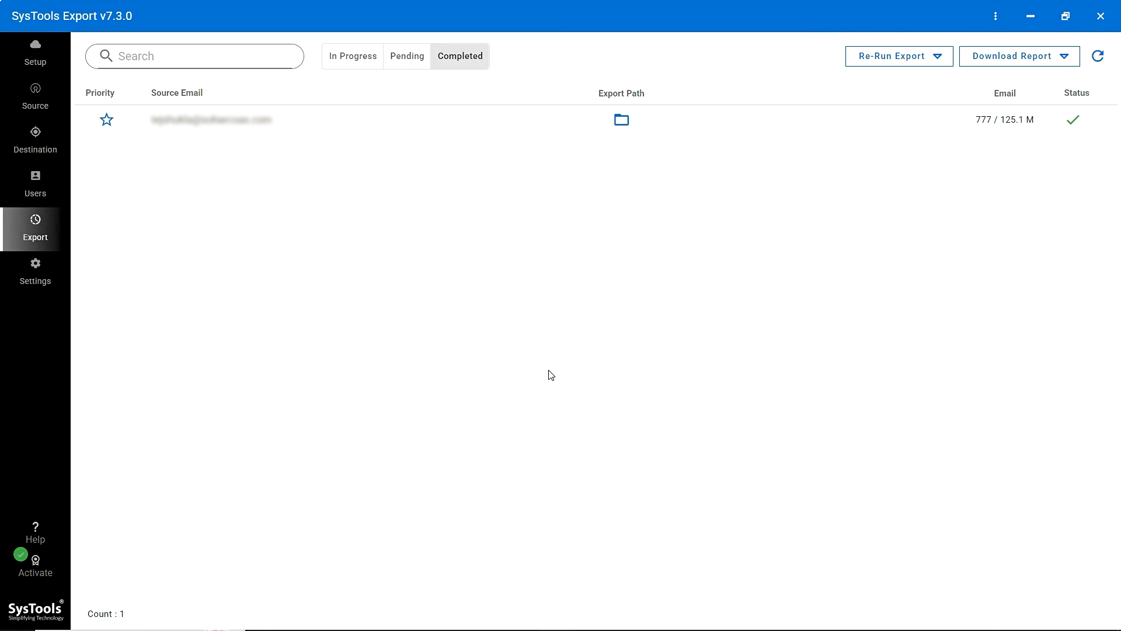
click(996, 17)
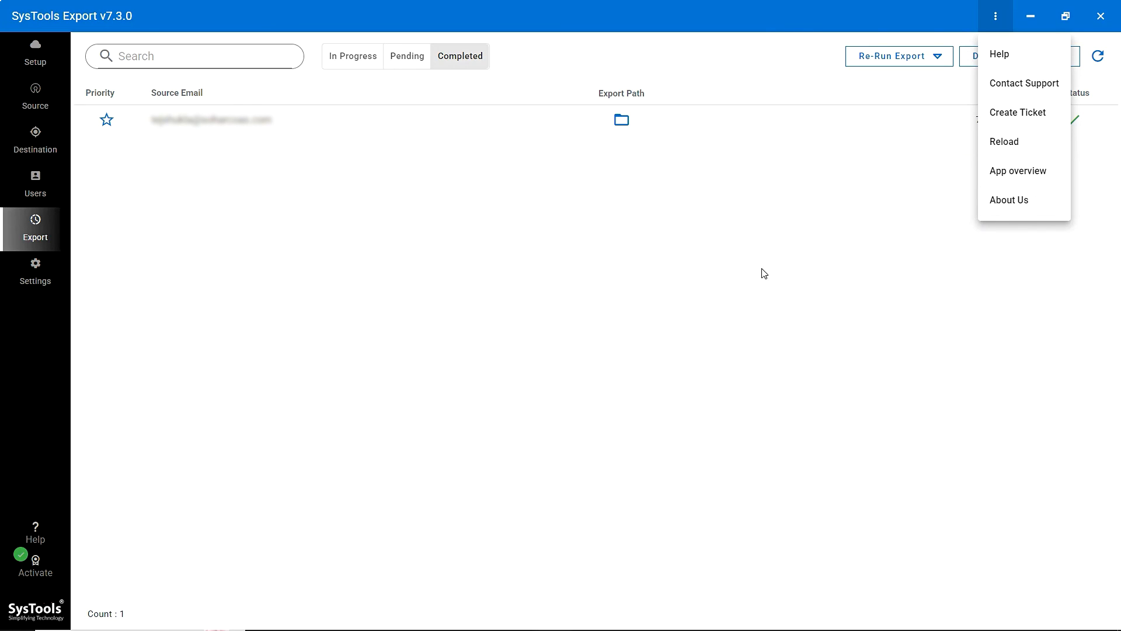
click(727, 285)
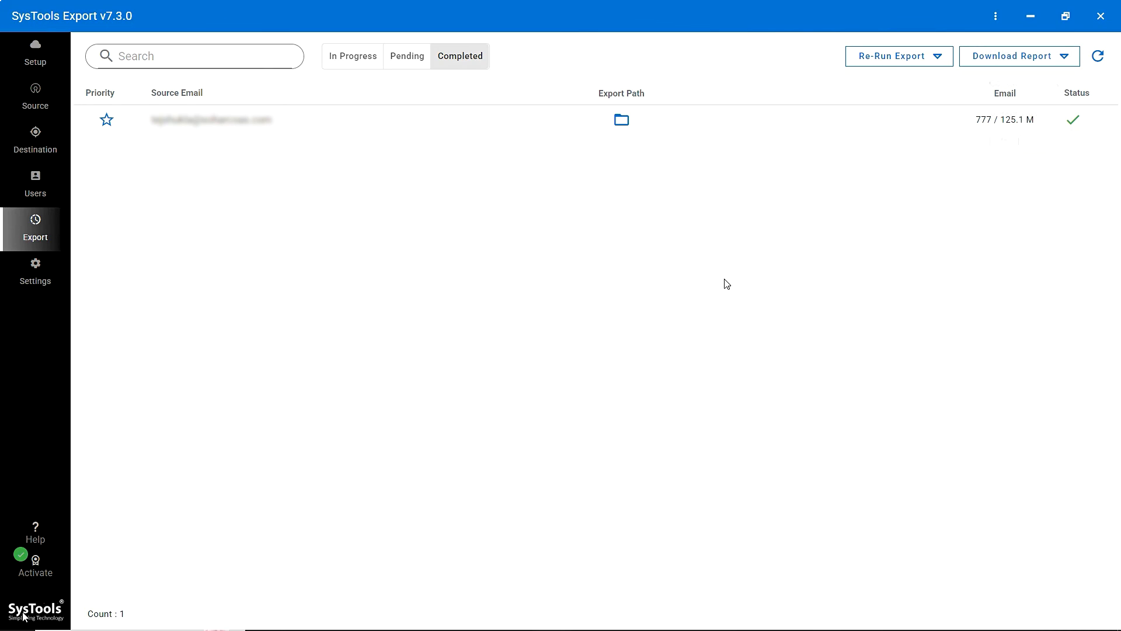